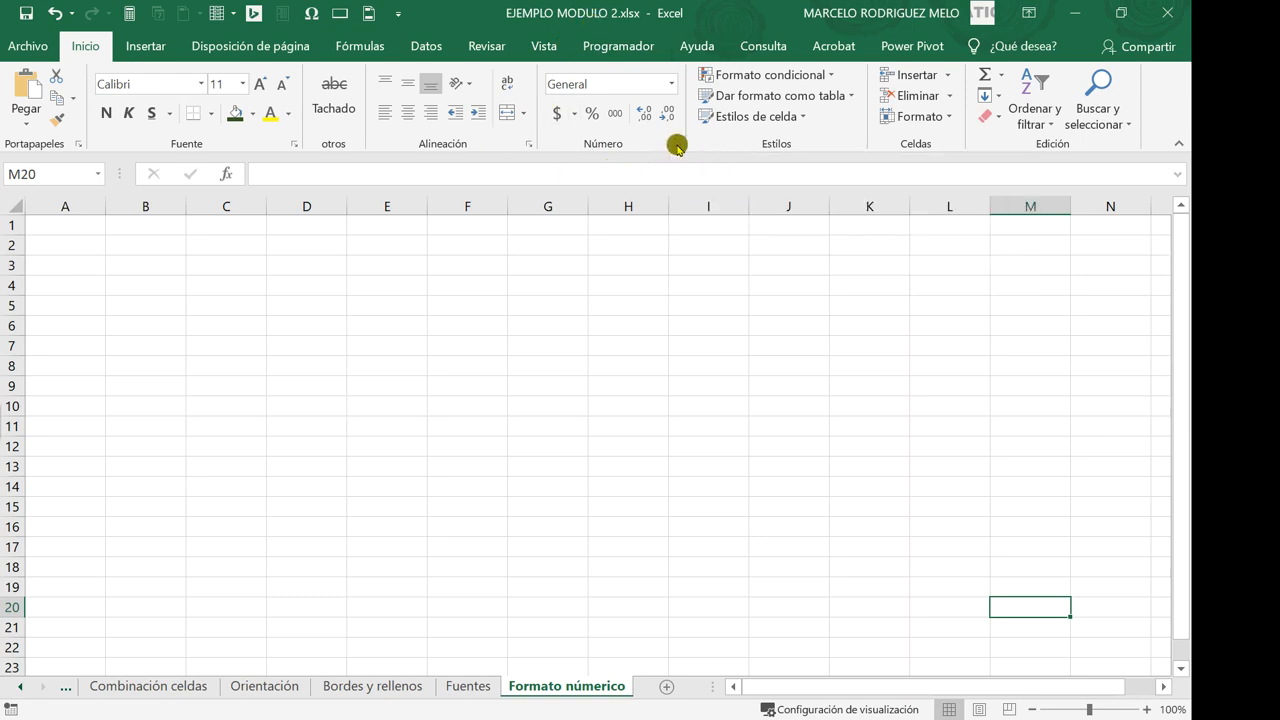
Examine the Número, Moneda, Contabilidad and Fecha number format categories for cell M20 without applying any of them.
left_click(675, 145)
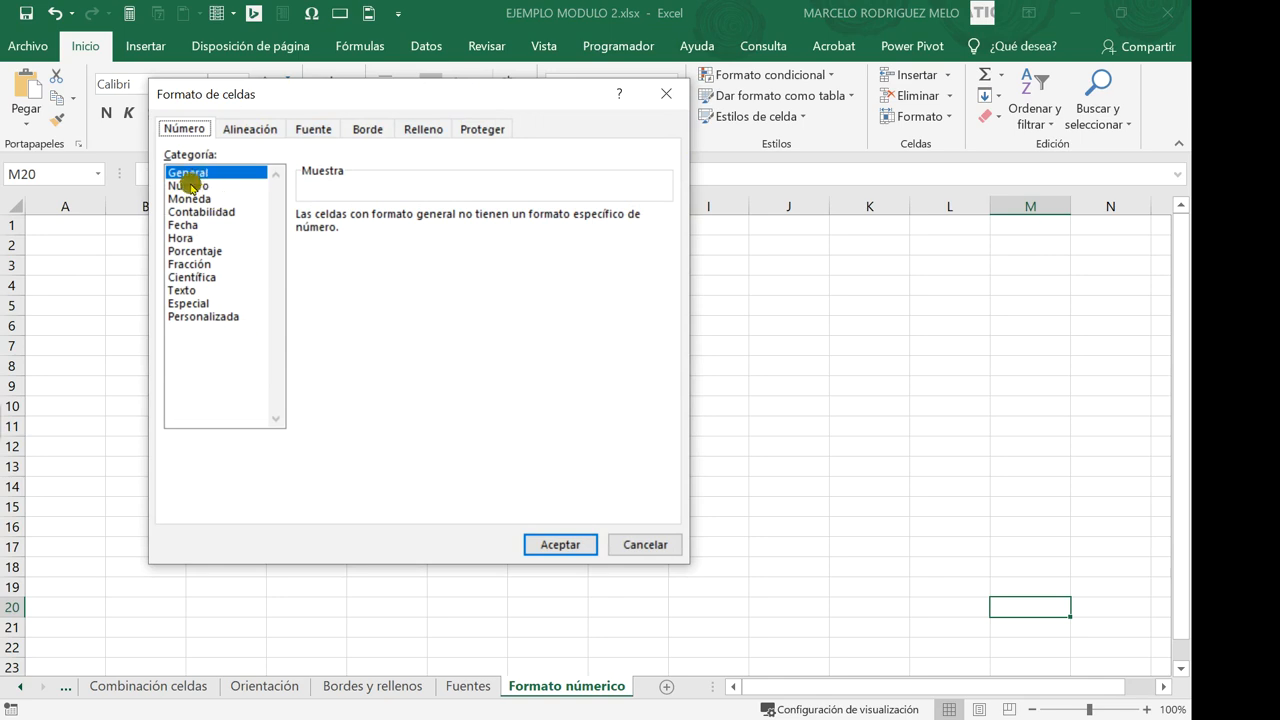
left_click(190, 186)
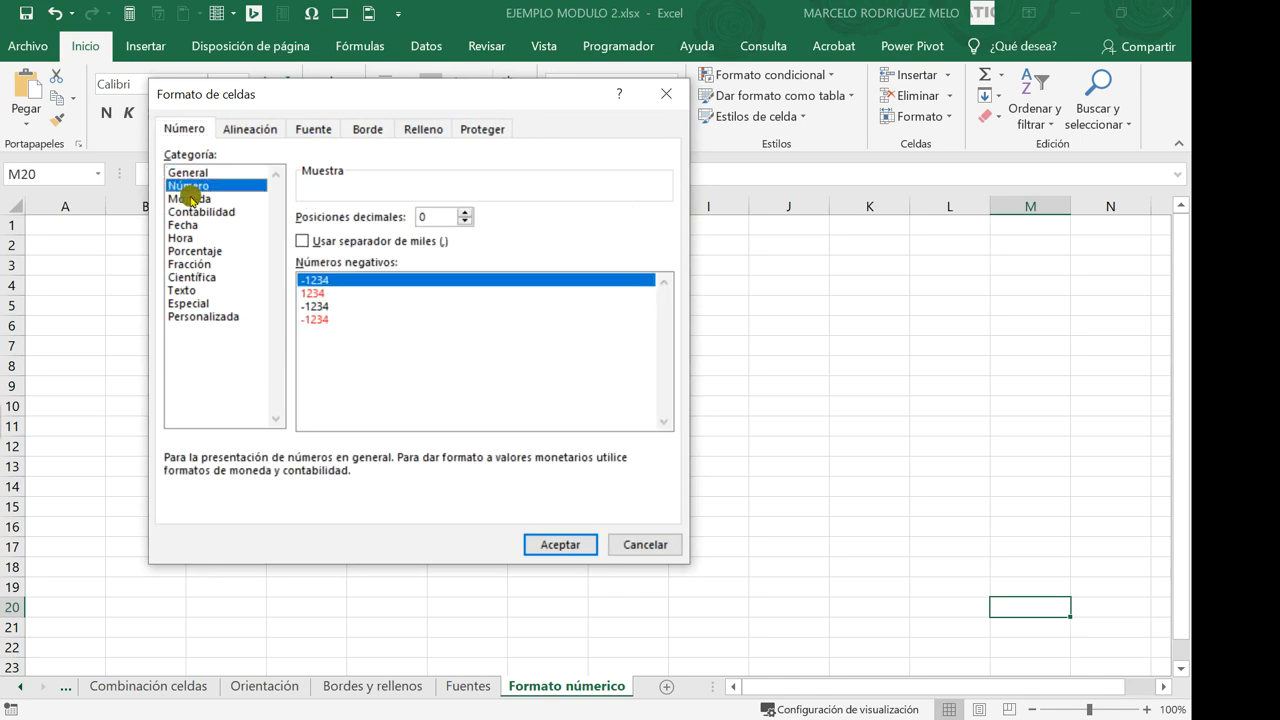
left_click(190, 199)
left_click(199, 212)
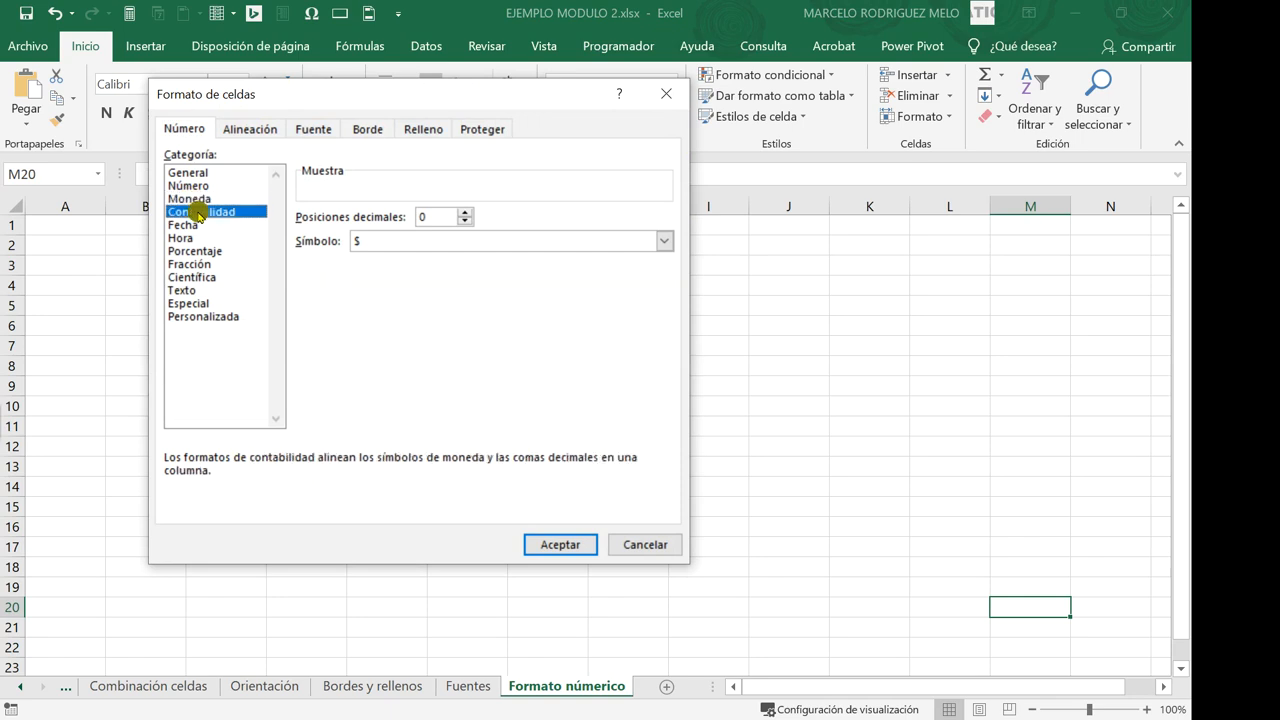
left_click(199, 224)
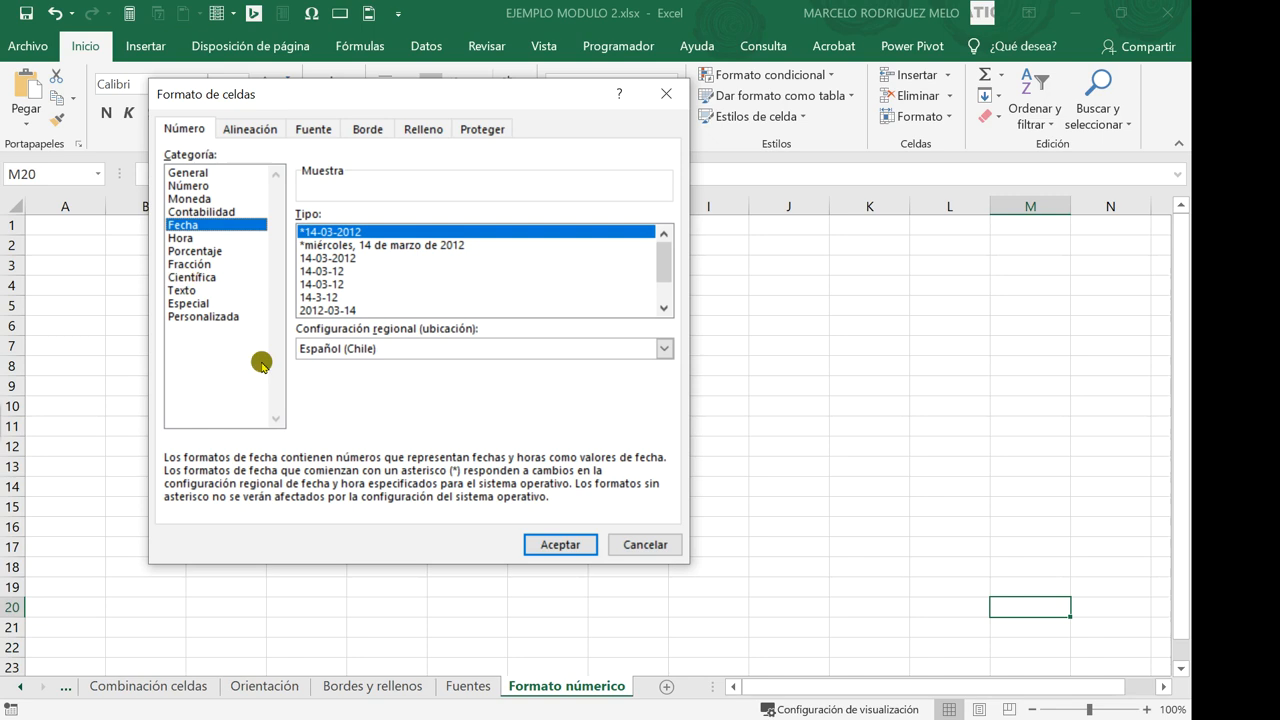
left_click(645, 544)
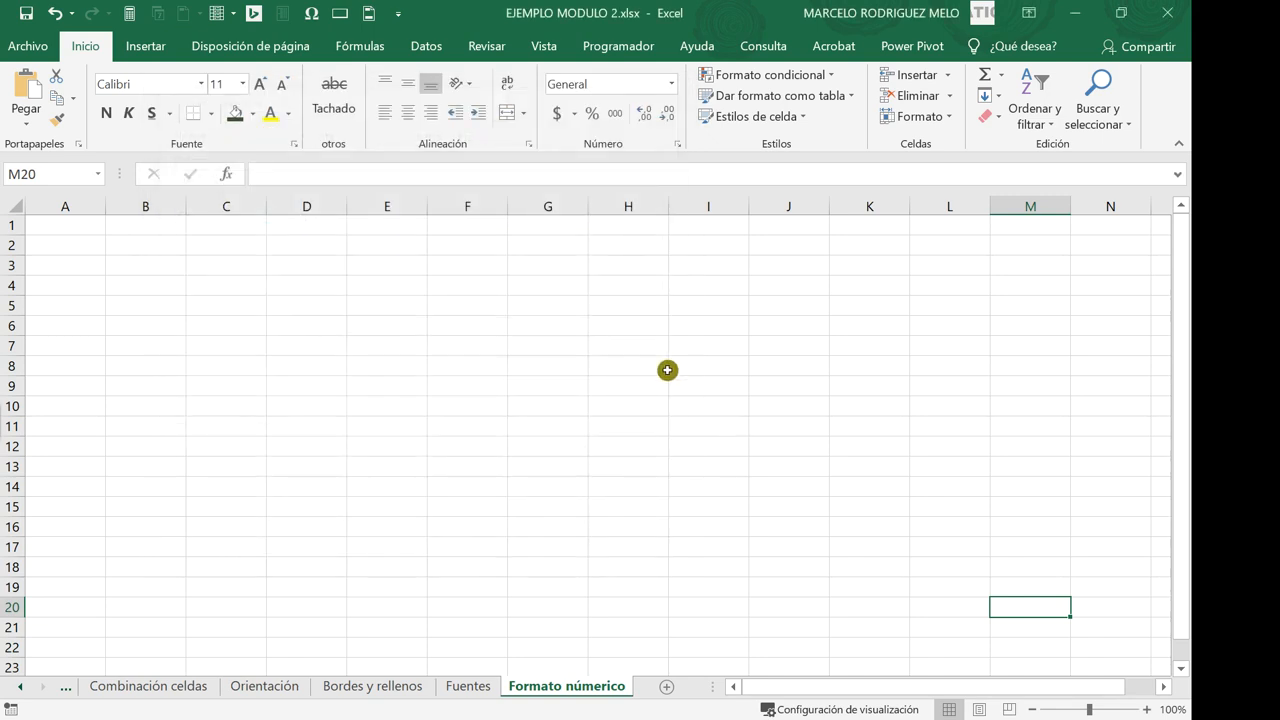
Enter the value 3546 in cell G7.
left_click(556, 343)
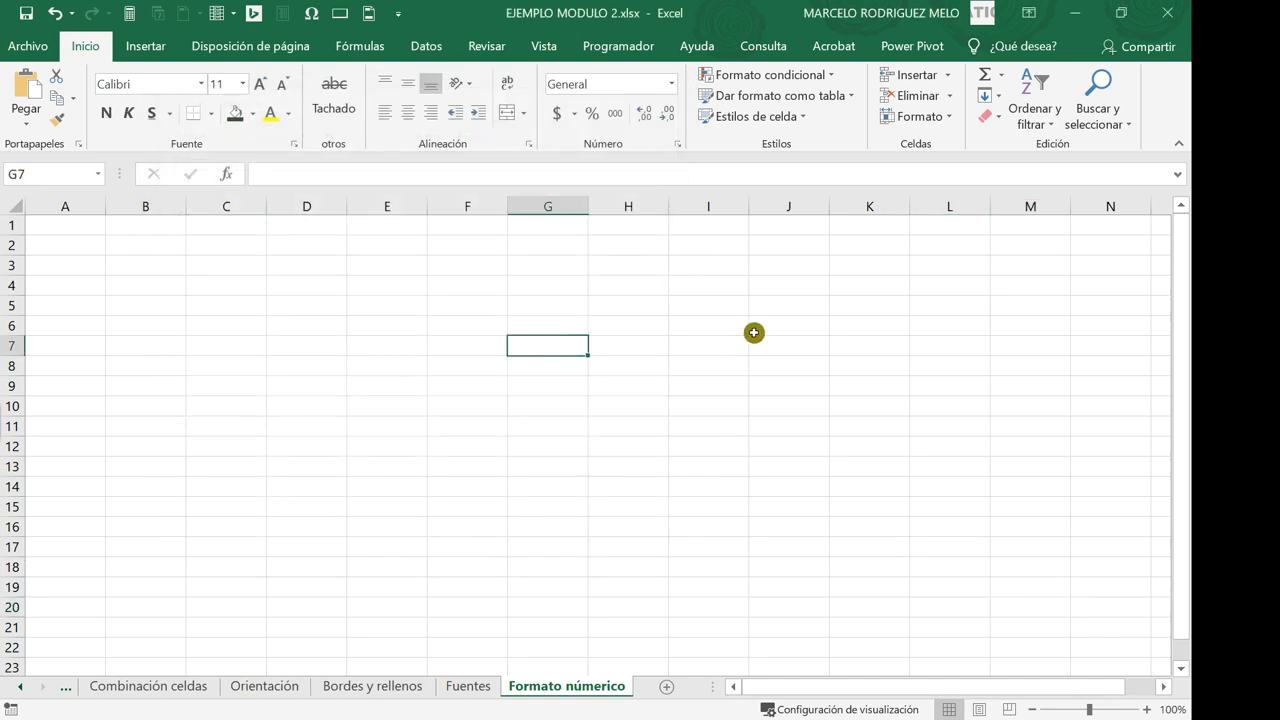
type("35")
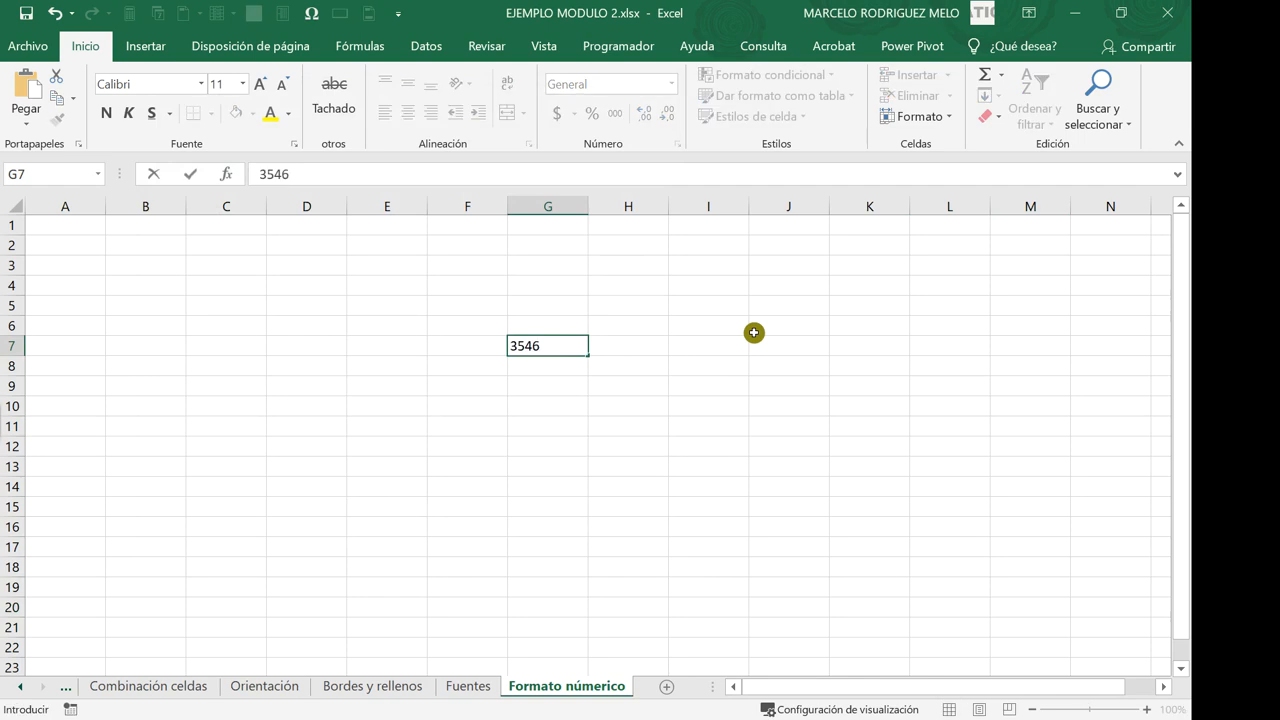
type("46")
left_click(754, 332)
Apply the Número format to cell G7 and add the thousands separator style to it.
left_click(557, 340)
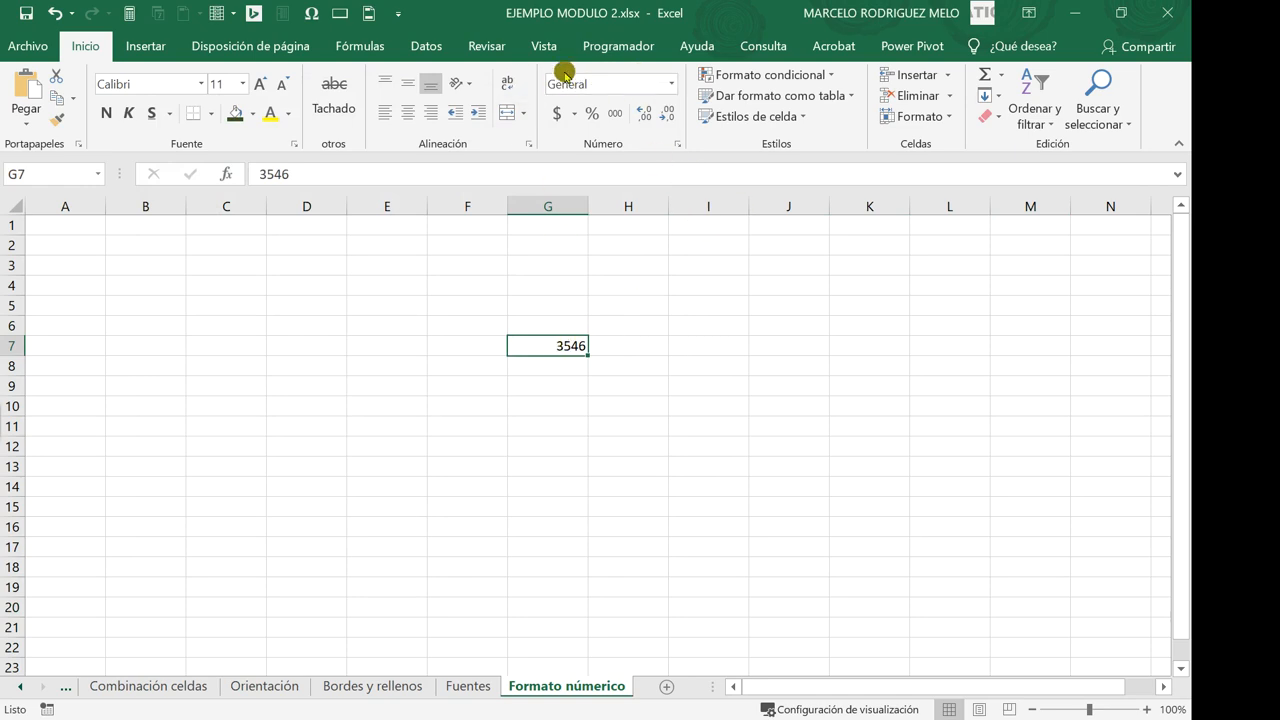
left_click(670, 90)
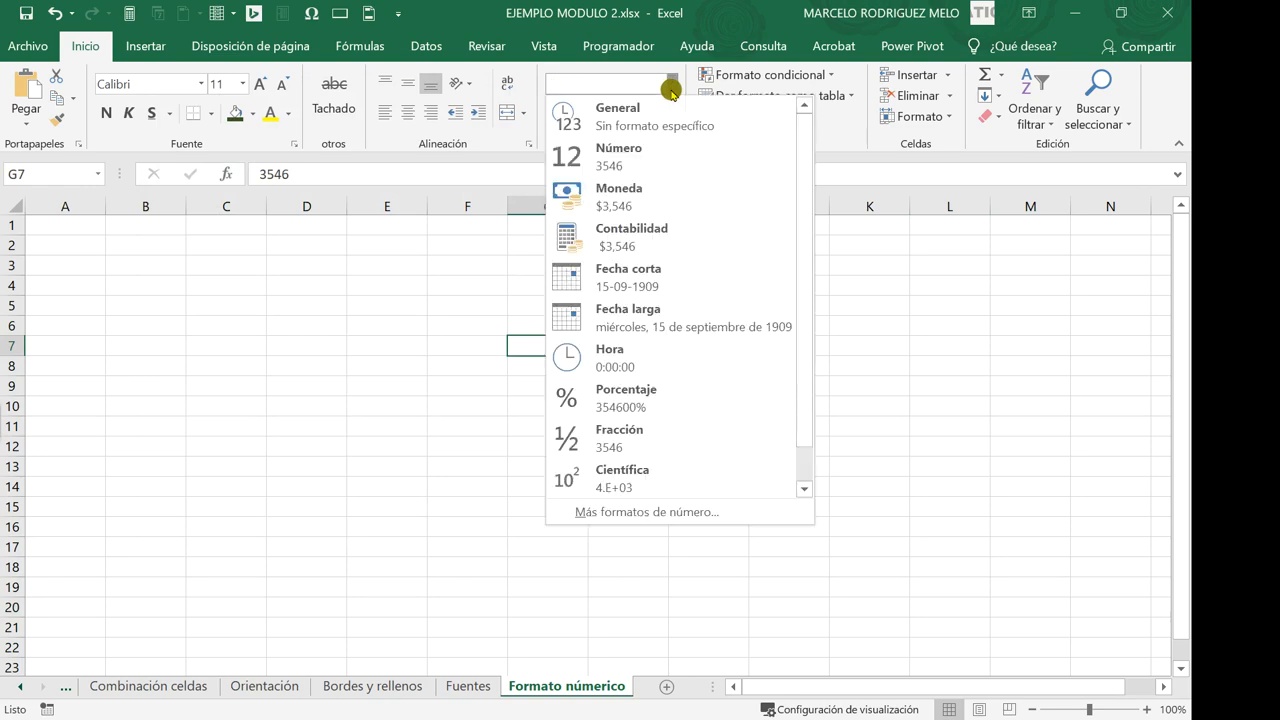
left_click(637, 163)
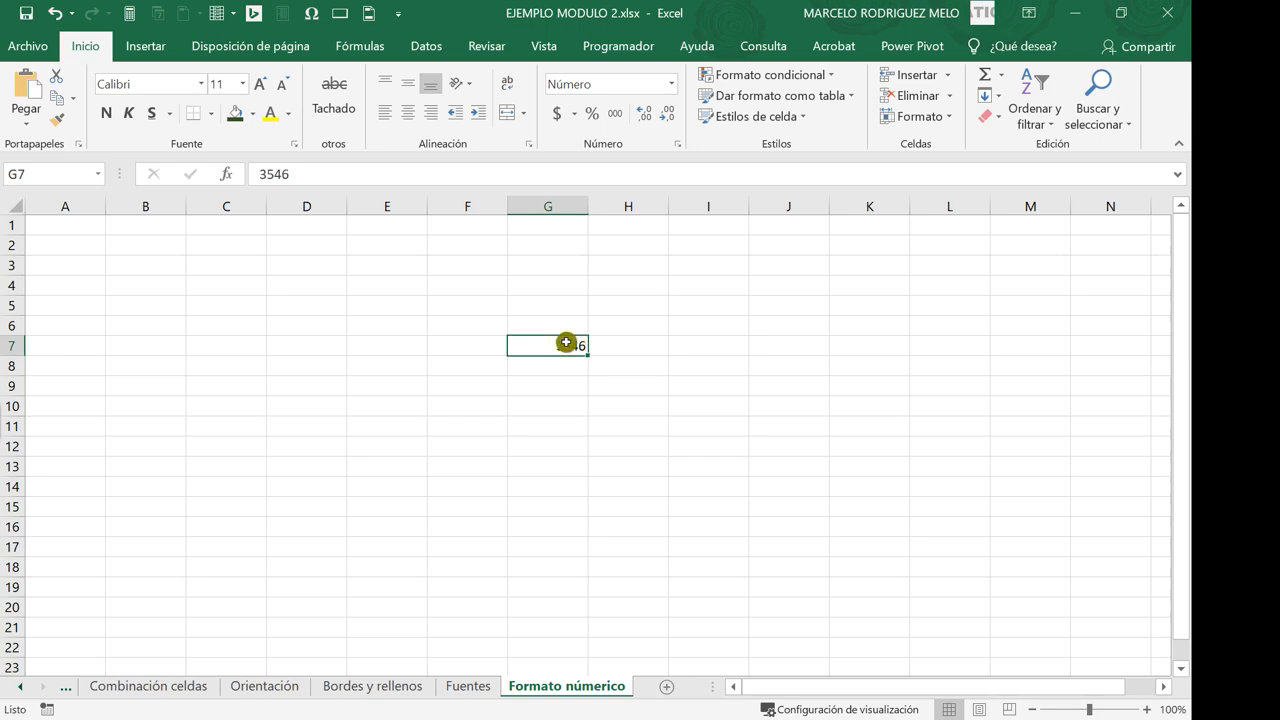
left_click(615, 117)
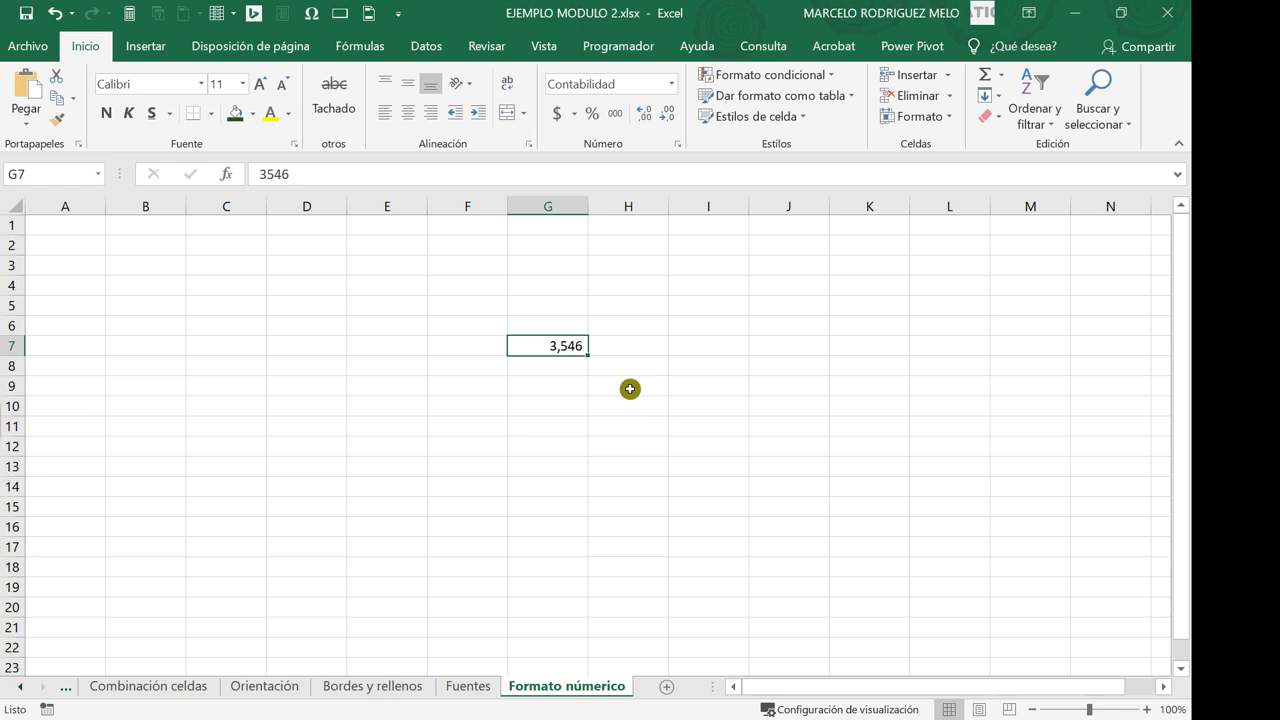
Enter 2000000 in cell G8 and apply the thousands separator style to it.
left_click(540, 366)
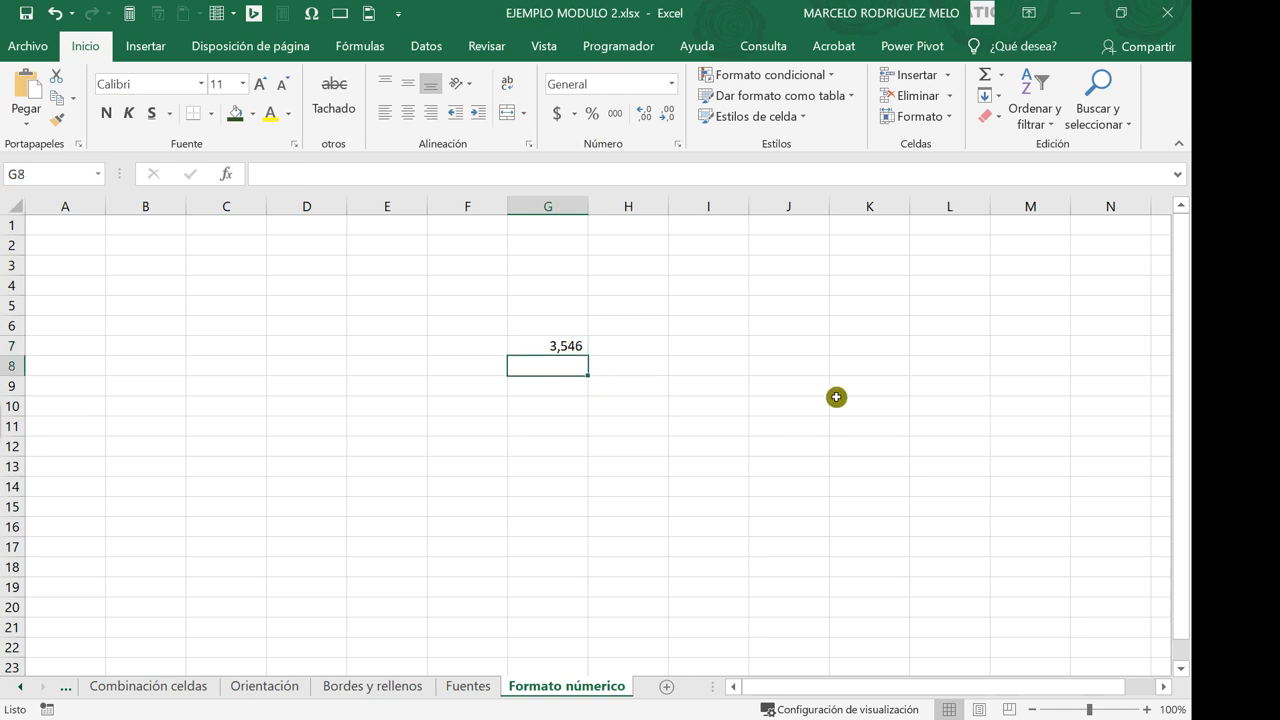
type("2000000")
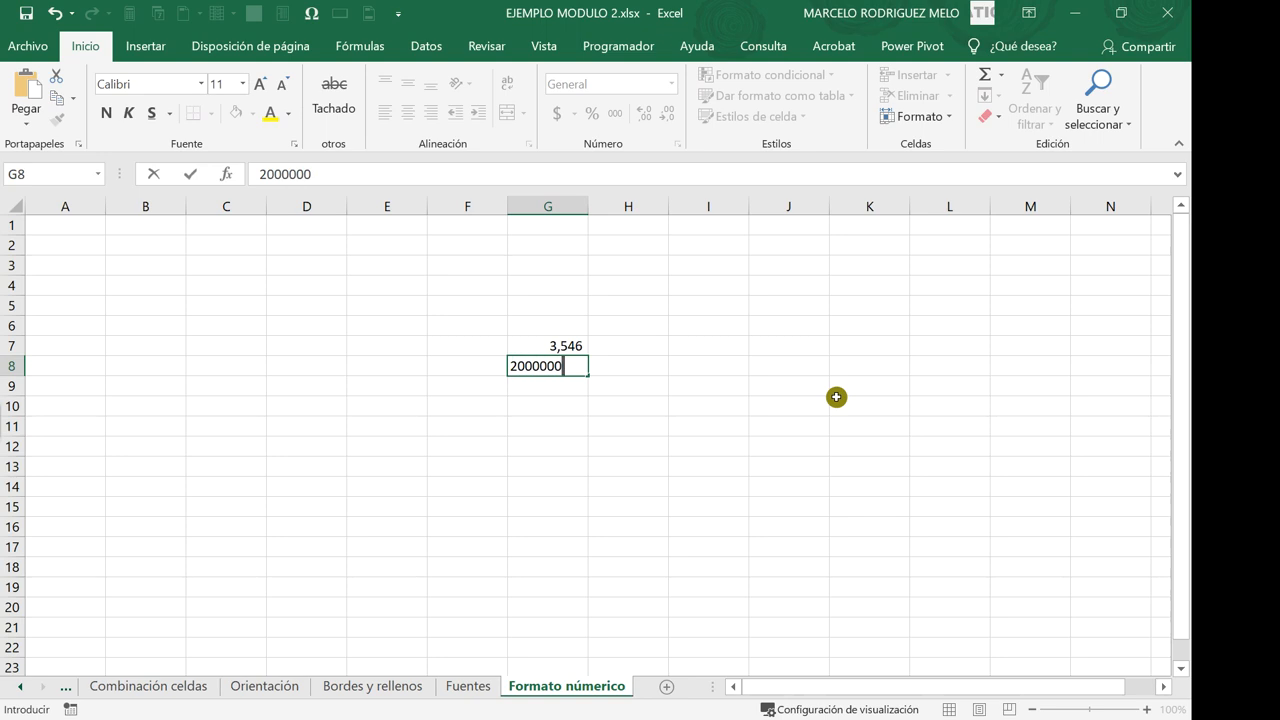
key("Return")
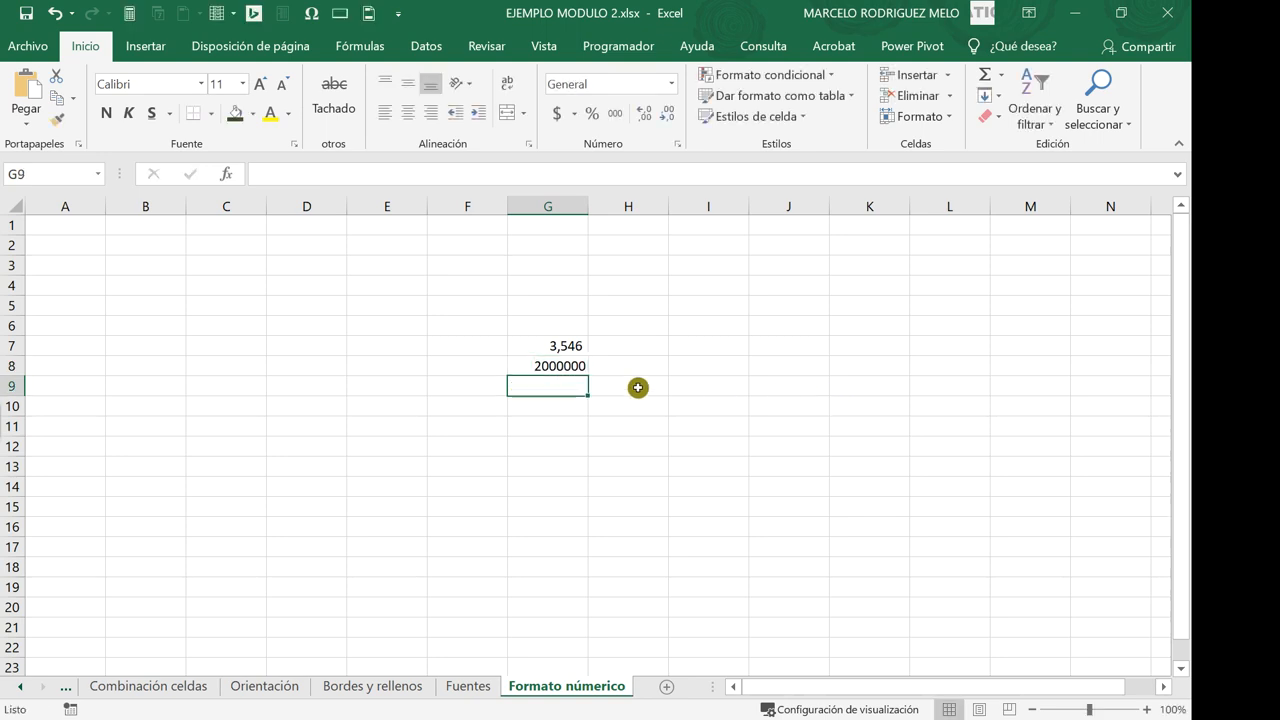
left_click(563, 366)
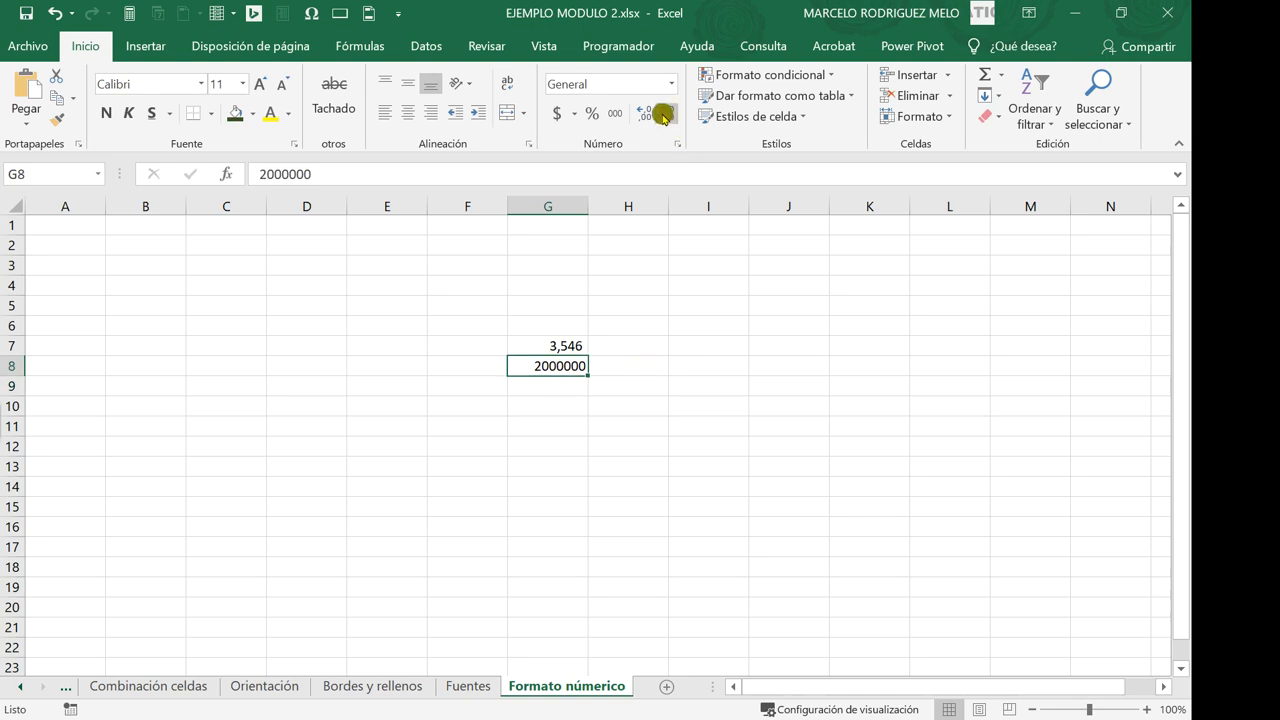
left_click(613, 113)
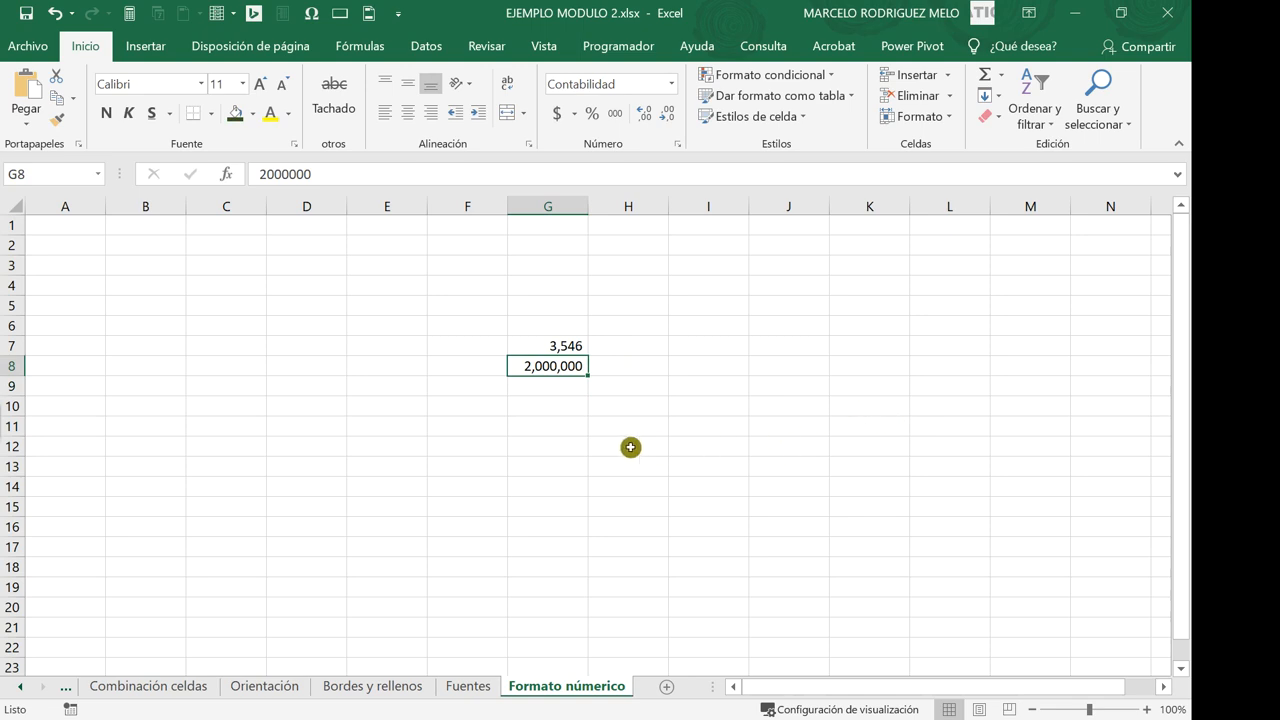
Enter the value 0.25 in cell G4.
left_click(555, 286)
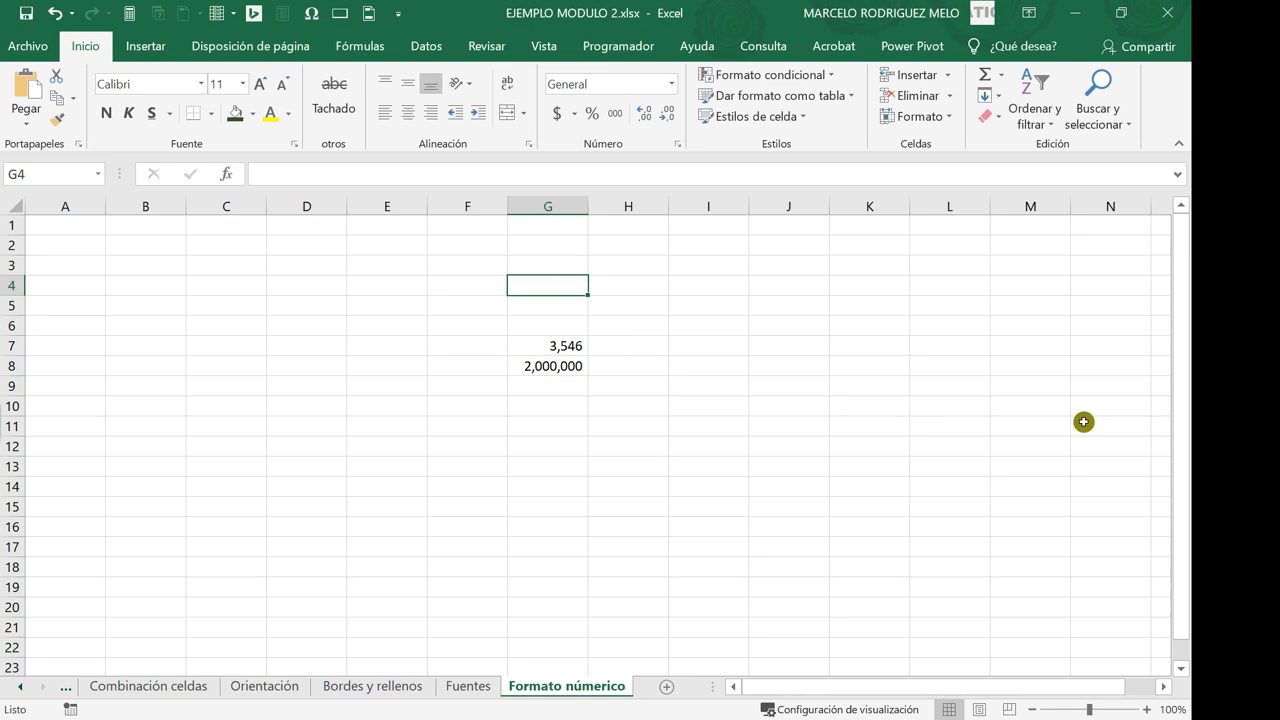
type("0.")
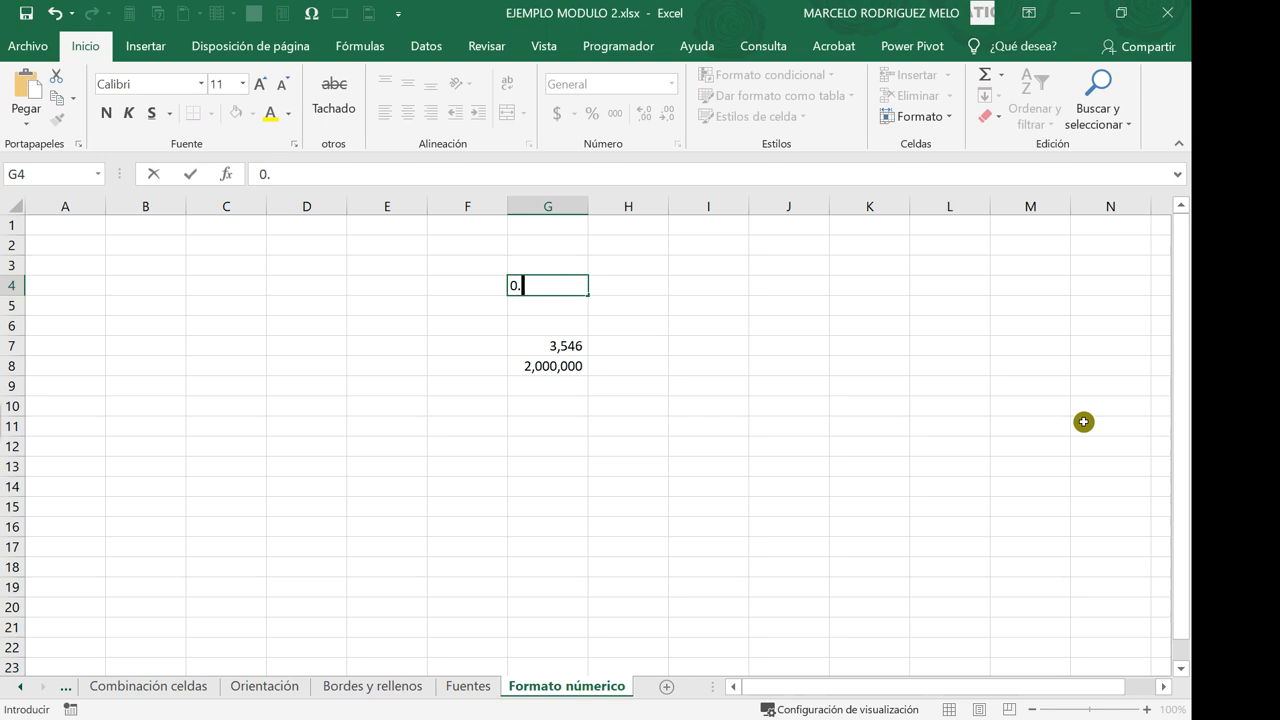
key("Return")
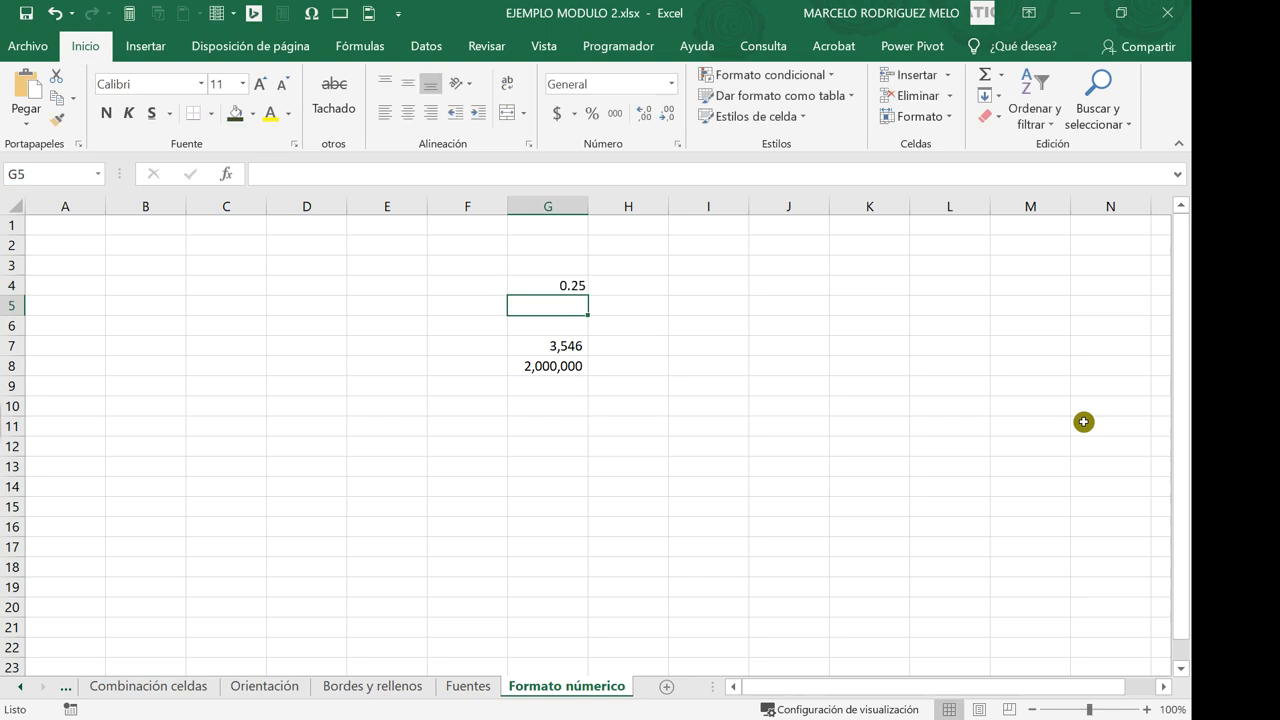
Adjust the decimal places of cell G4 so its value is displayed with four decimals.
left_click(567, 285)
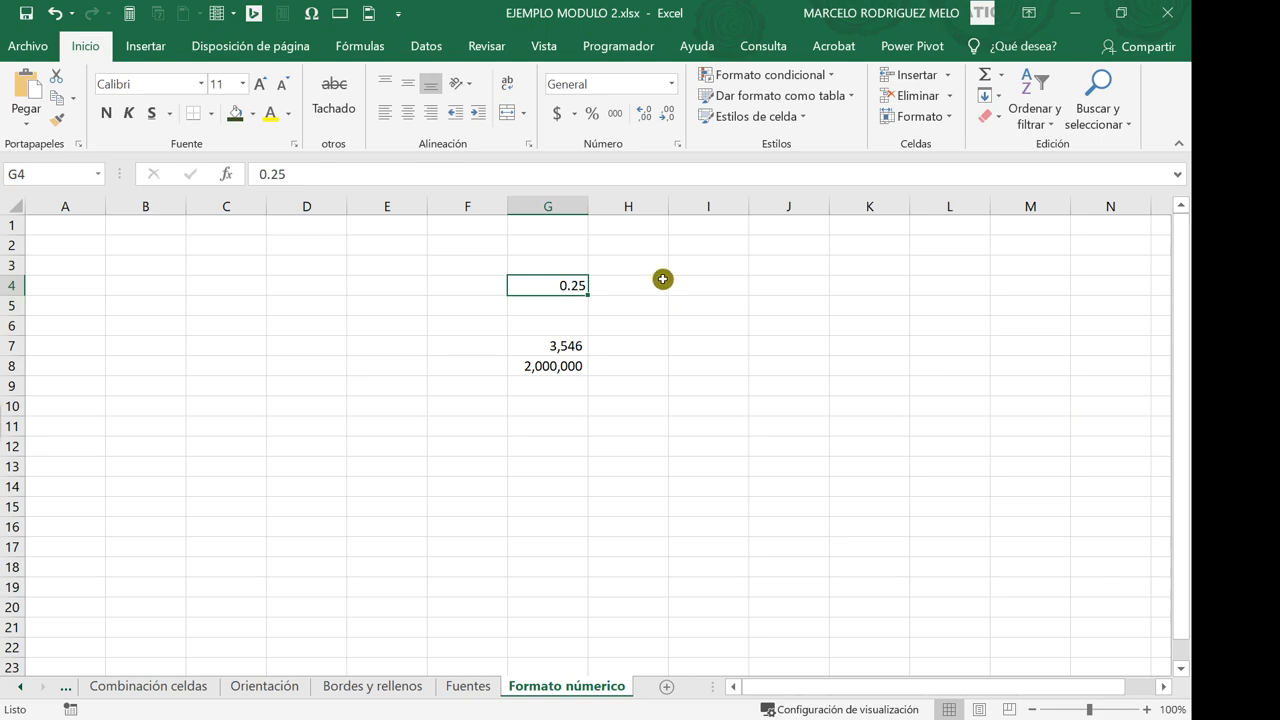
left_click(668, 118)
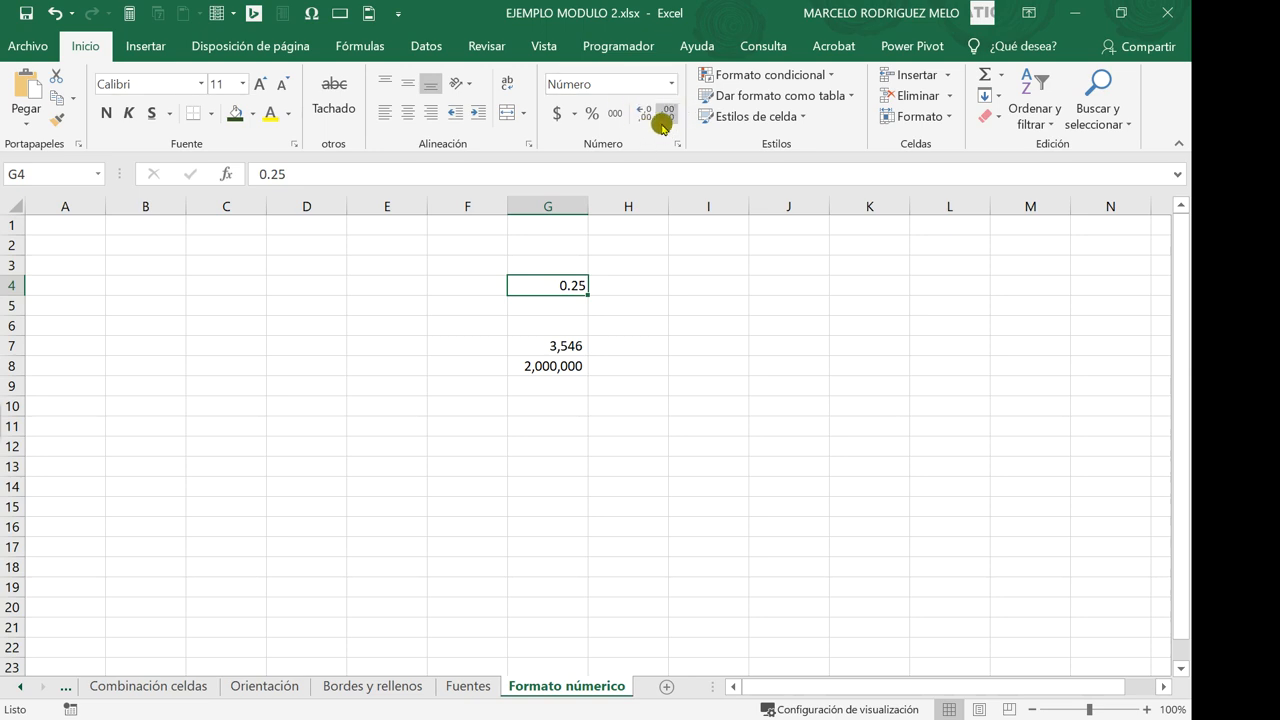
left_click(641, 116)
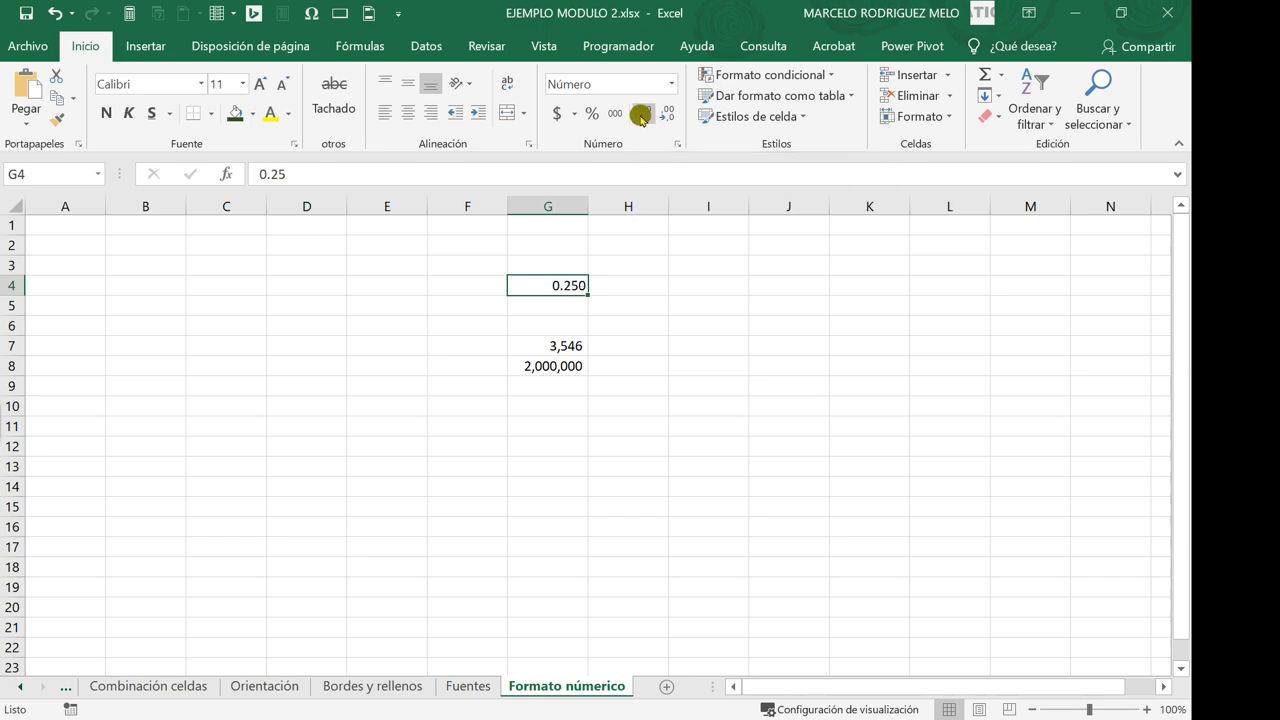
left_click(790, 426)
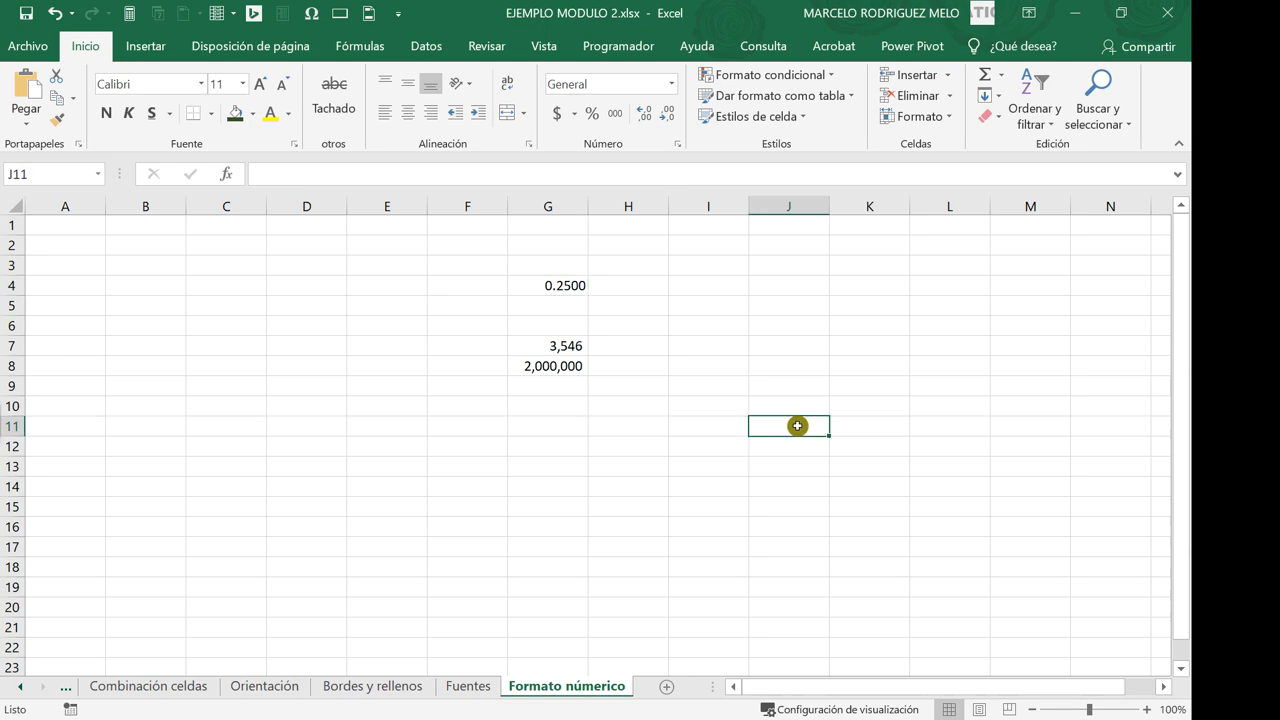
Compare the stored values of cells G4, G7 and G8 with the way their number formats display them.
left_click(623, 287)
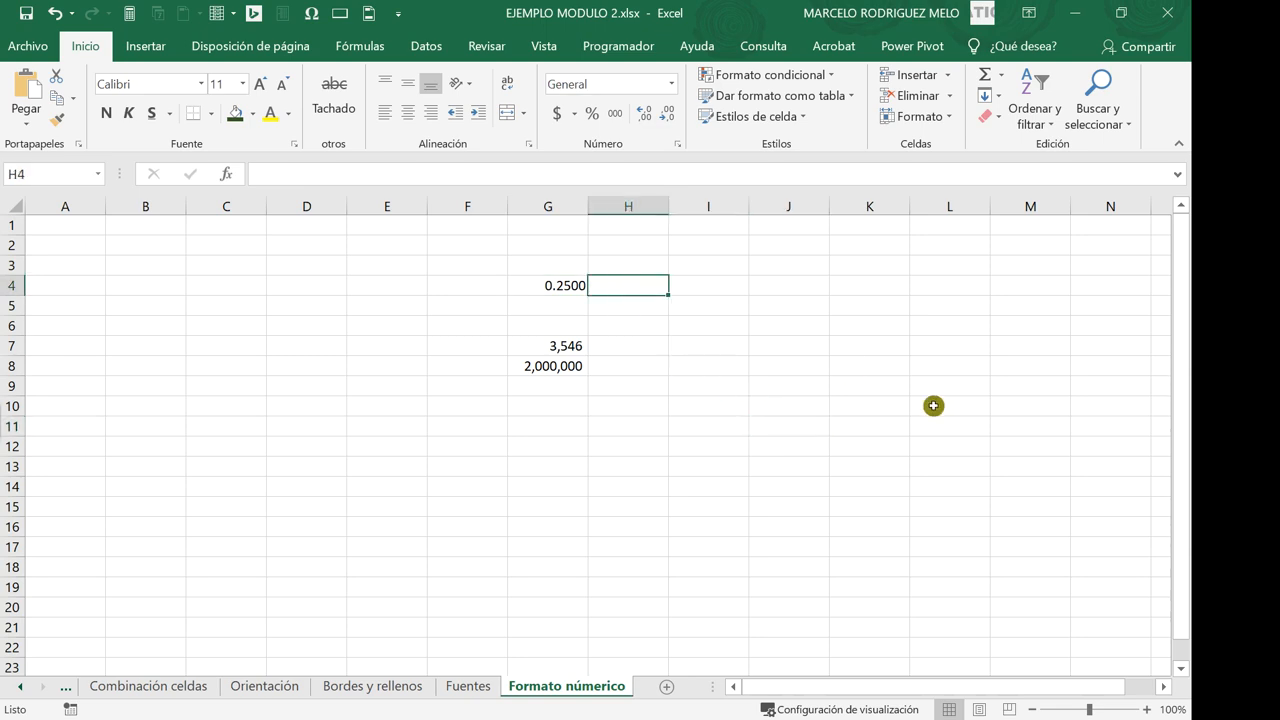
left_click(558, 281)
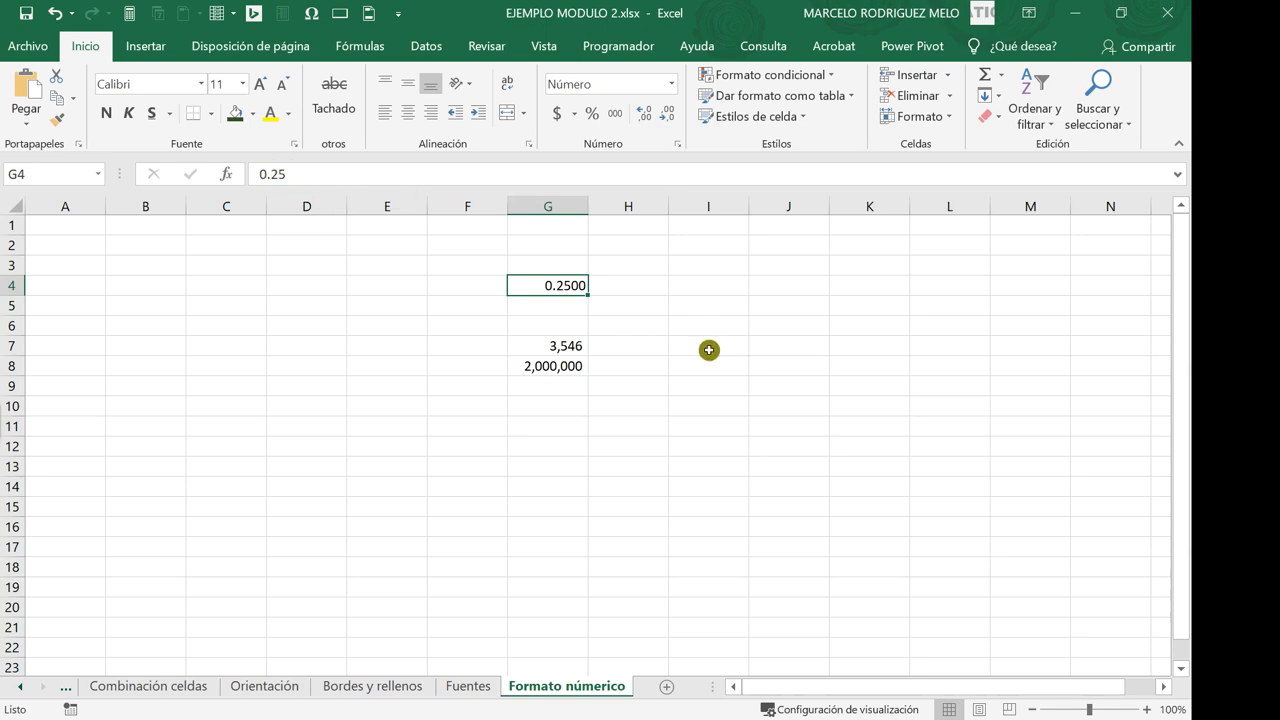
left_click(545, 337)
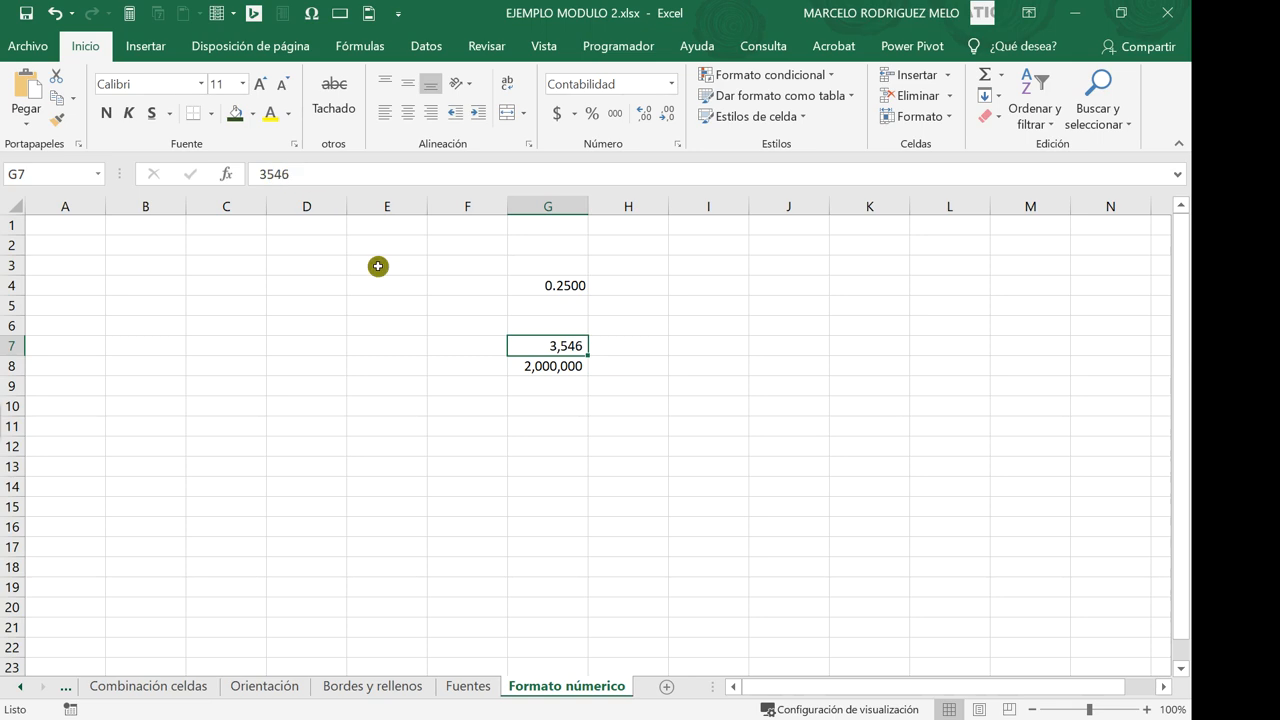
left_click(549, 368)
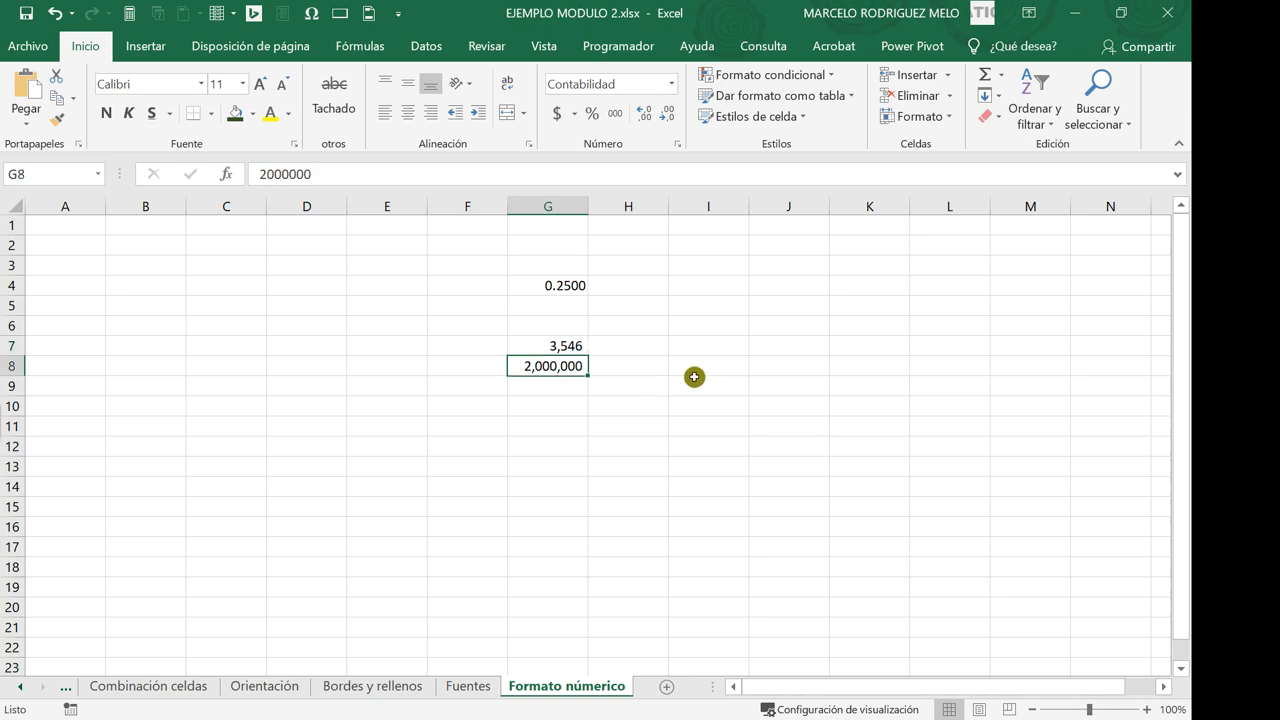
left_click(569, 344)
left_click(563, 290)
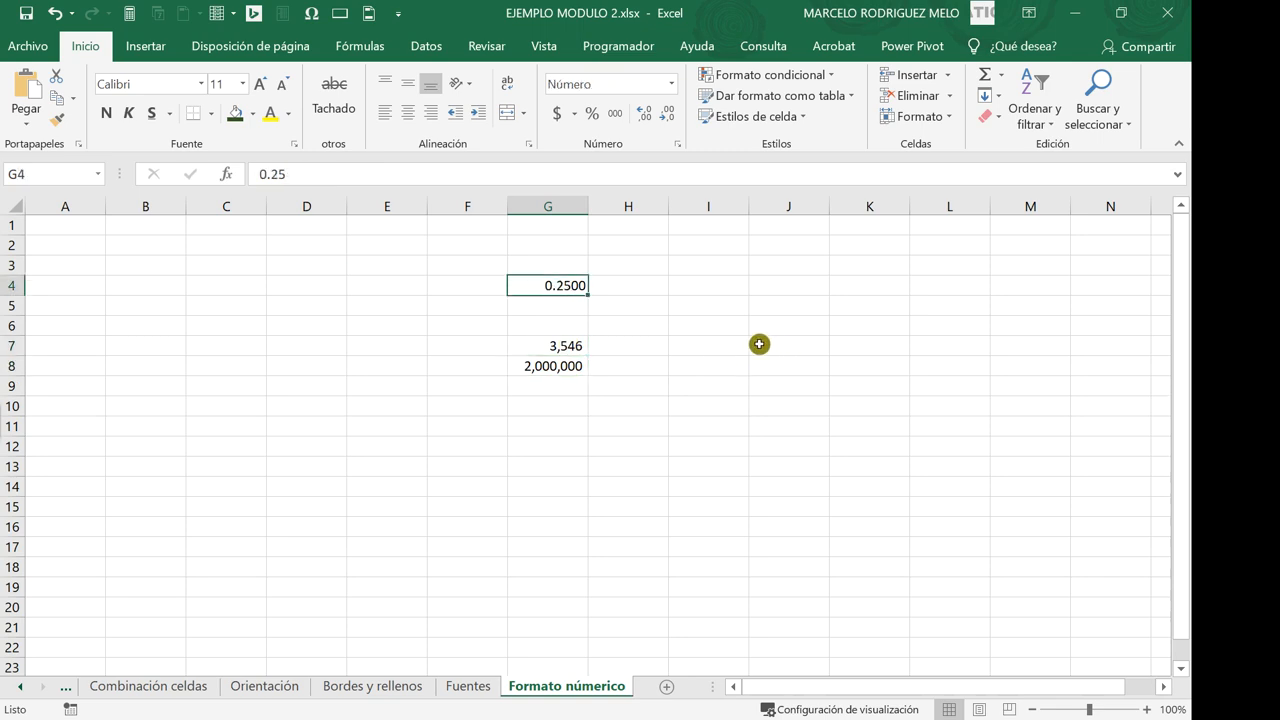
Apply the $ accounting format to cell G8 and switch its currency to € Español (España).
left_click(543, 361)
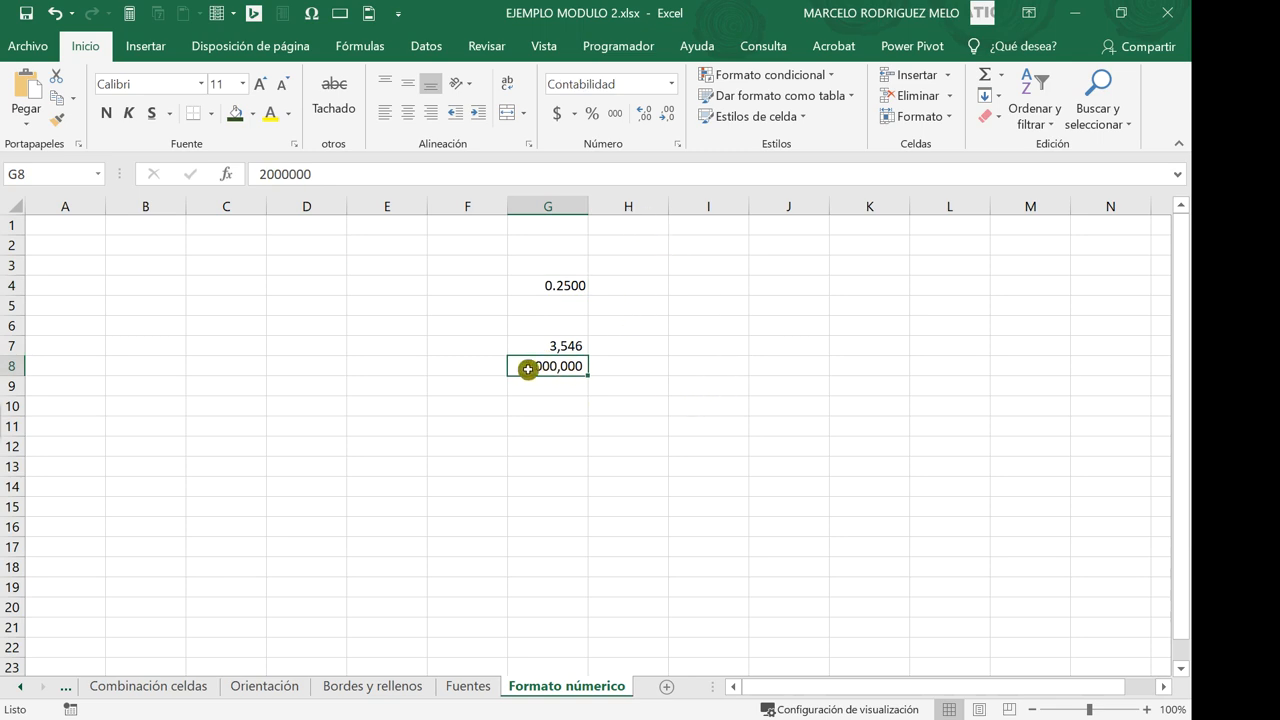
left_click(556, 114)
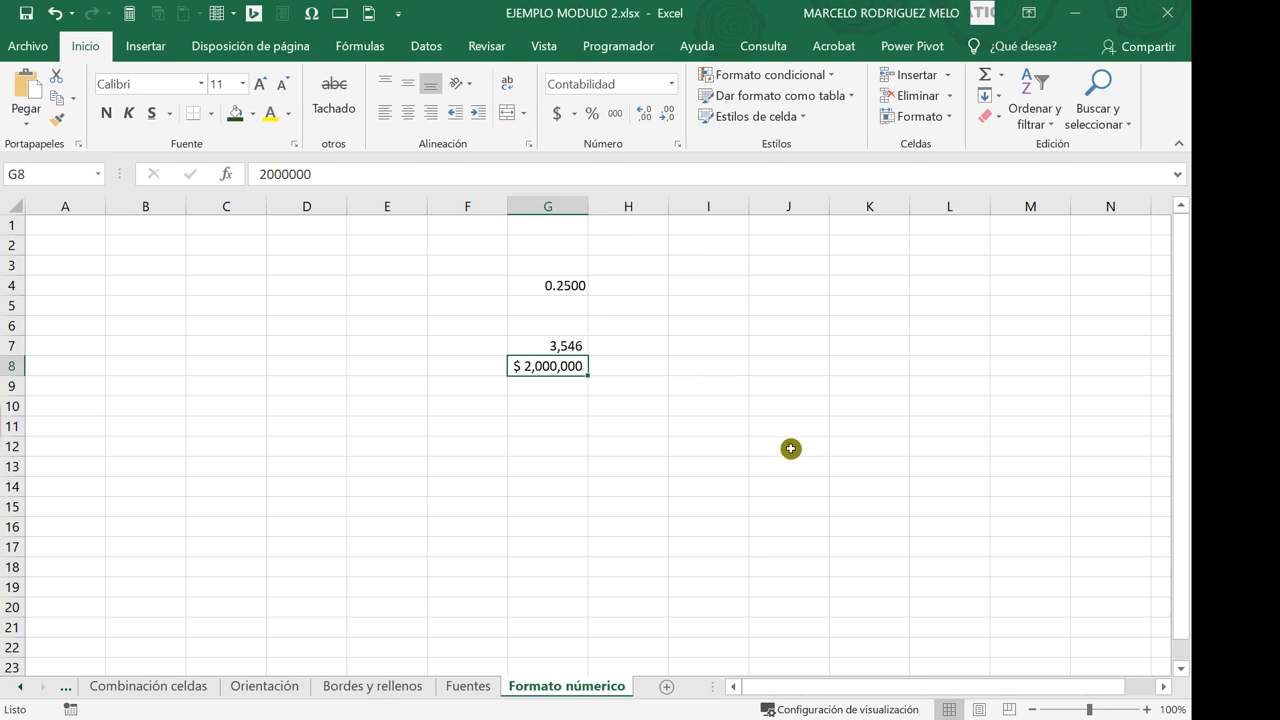
left_click(573, 116)
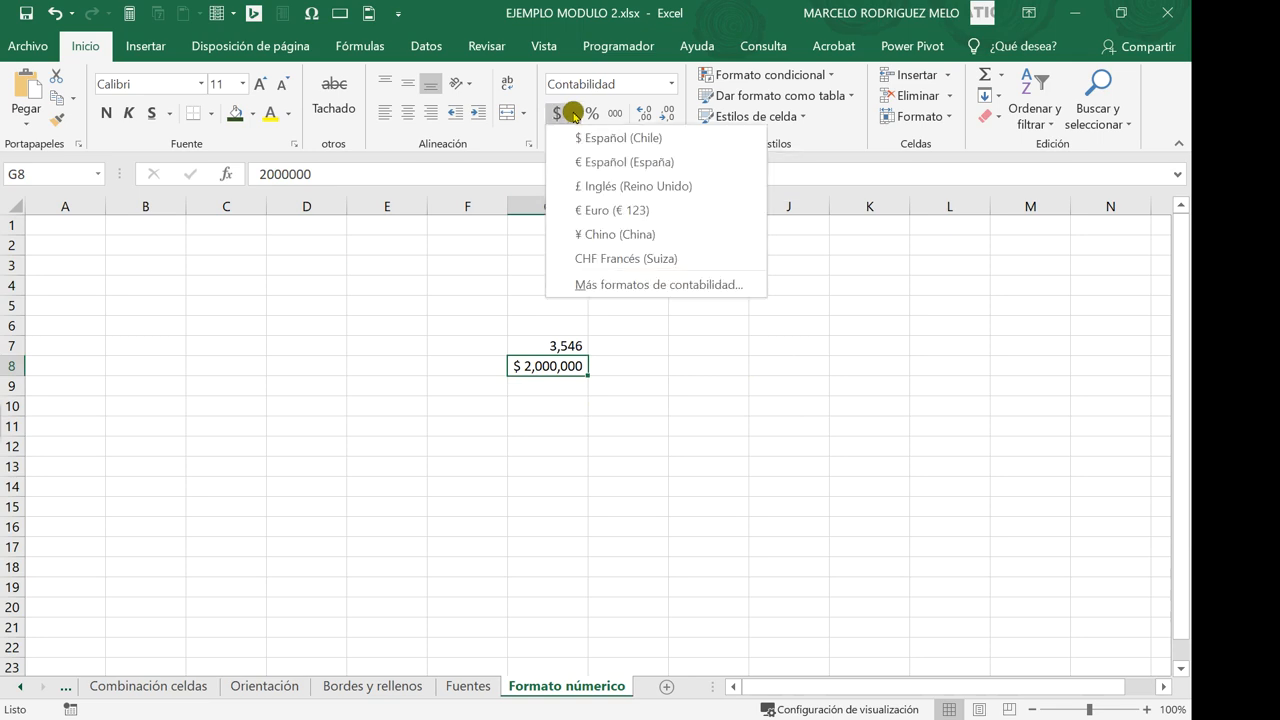
left_click(603, 160)
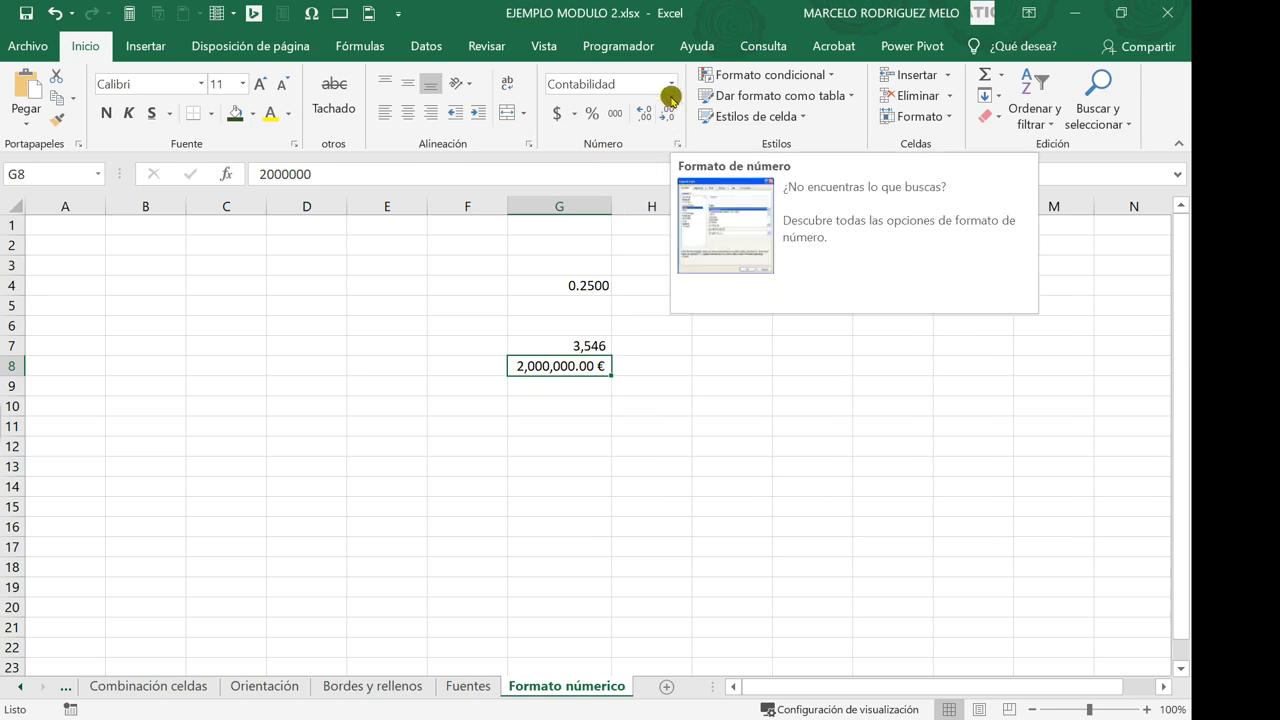
Set the accounting format of cell G8 to 0 decimal places, keeping the € Español (España) symbol.
left_click(679, 146)
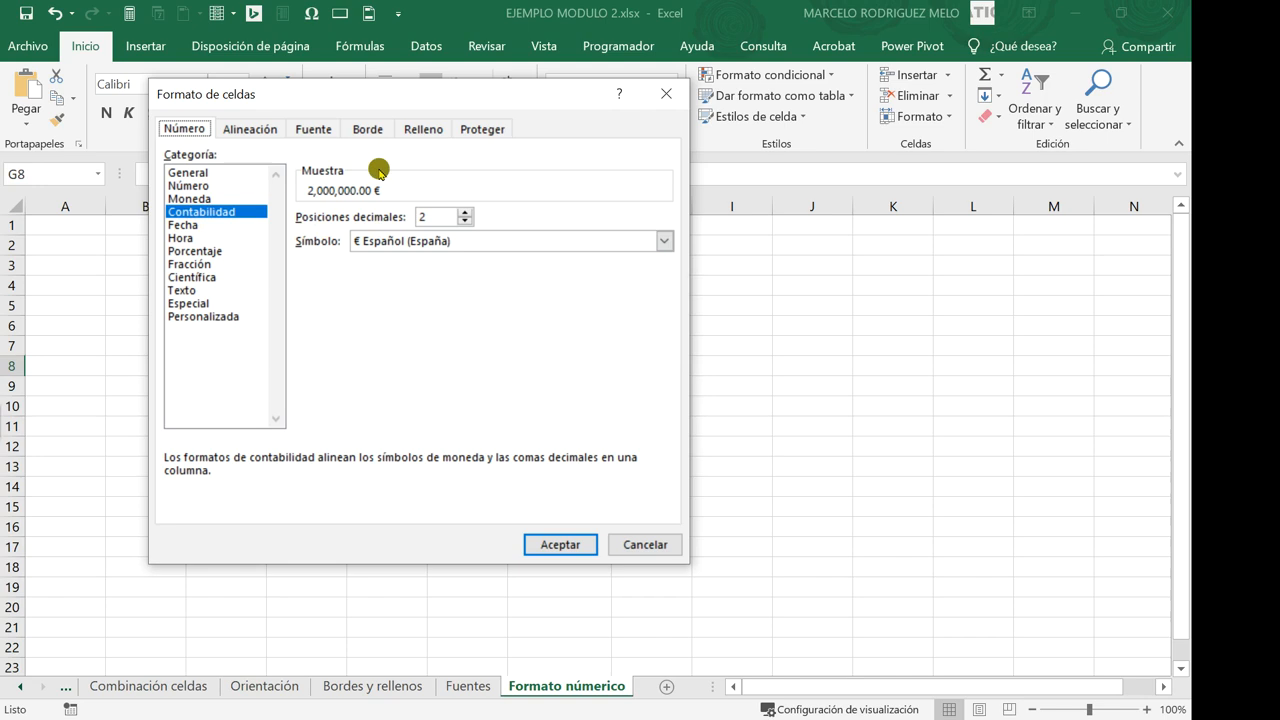
left_click(466, 221)
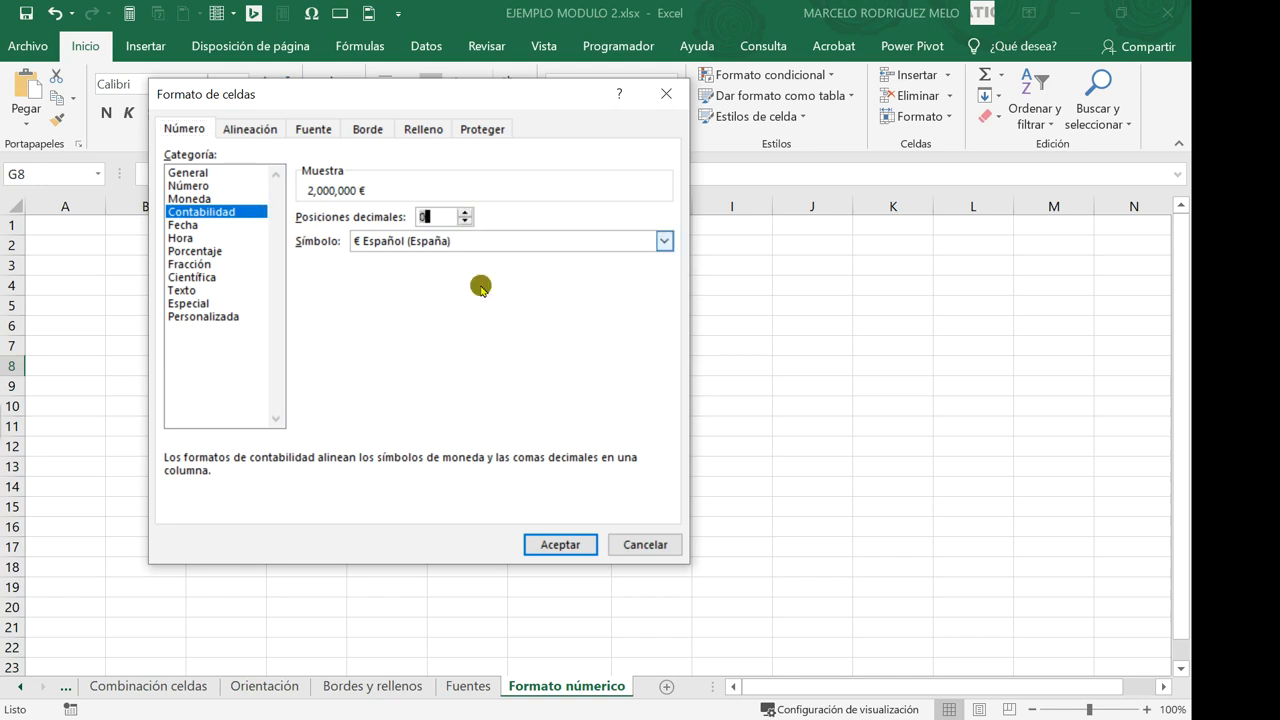
left_click(548, 544)
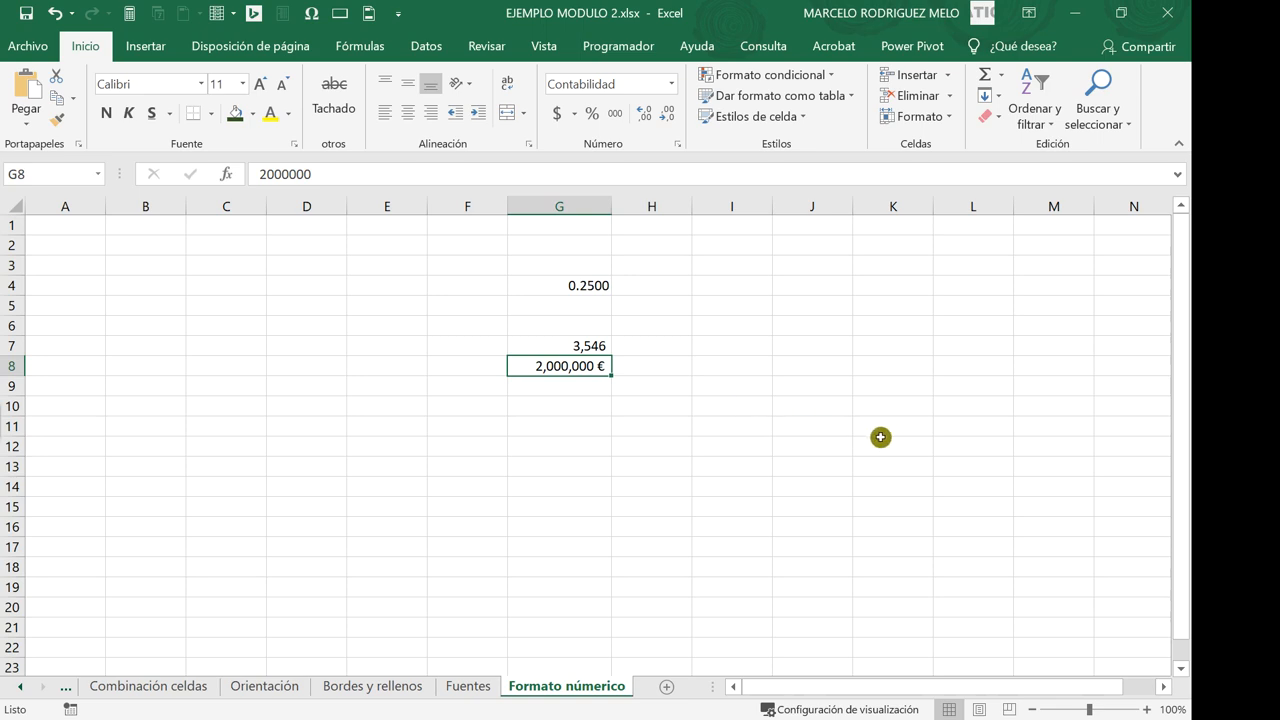
left_click(572, 391)
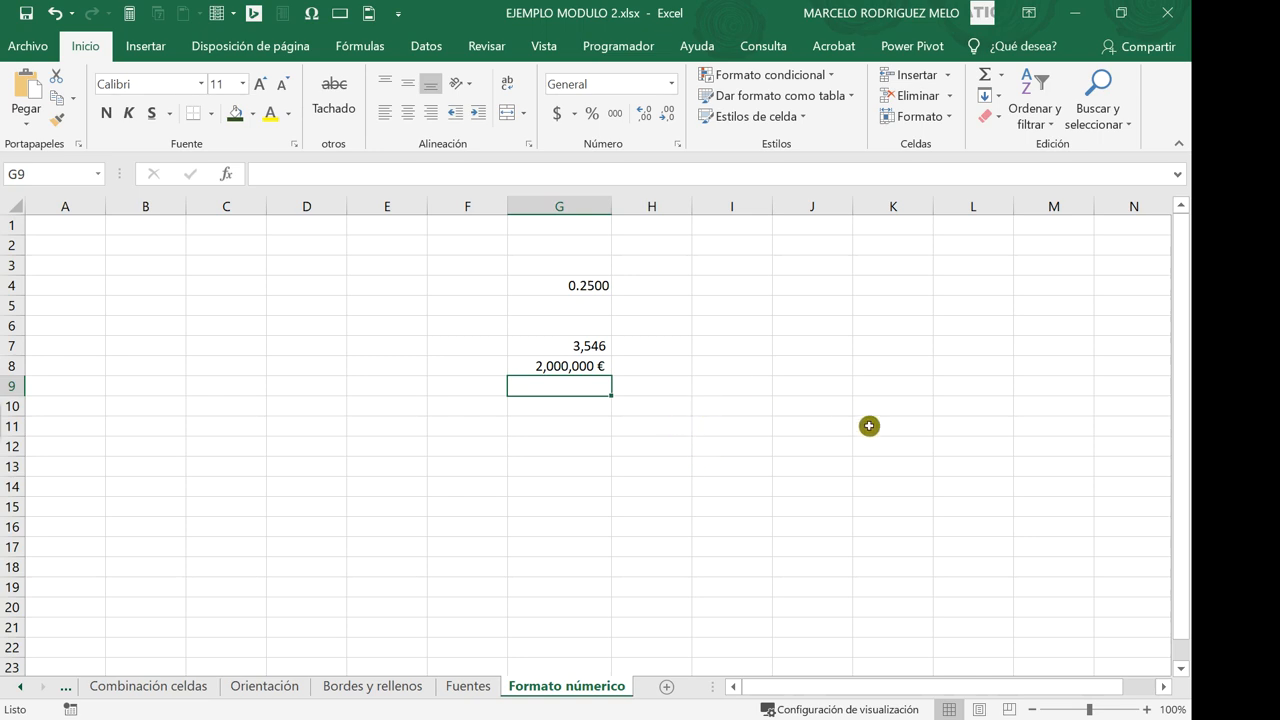
left_click(575, 113)
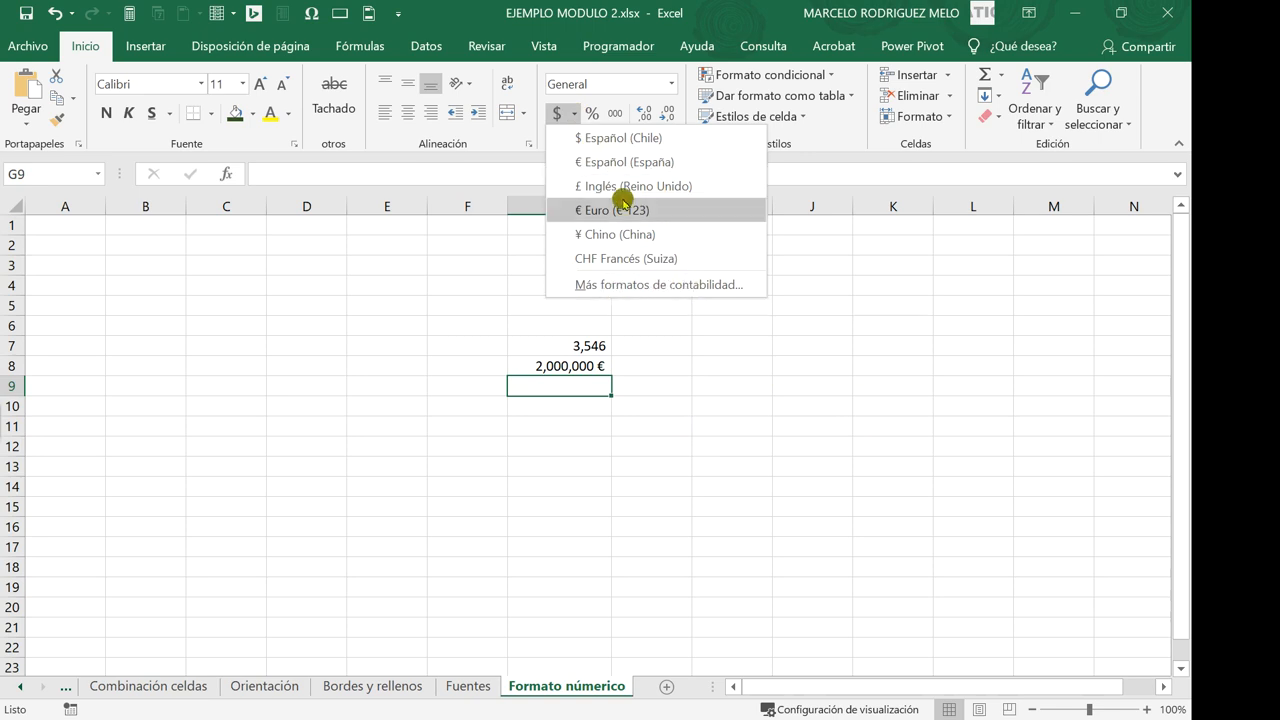
left_click(765, 406)
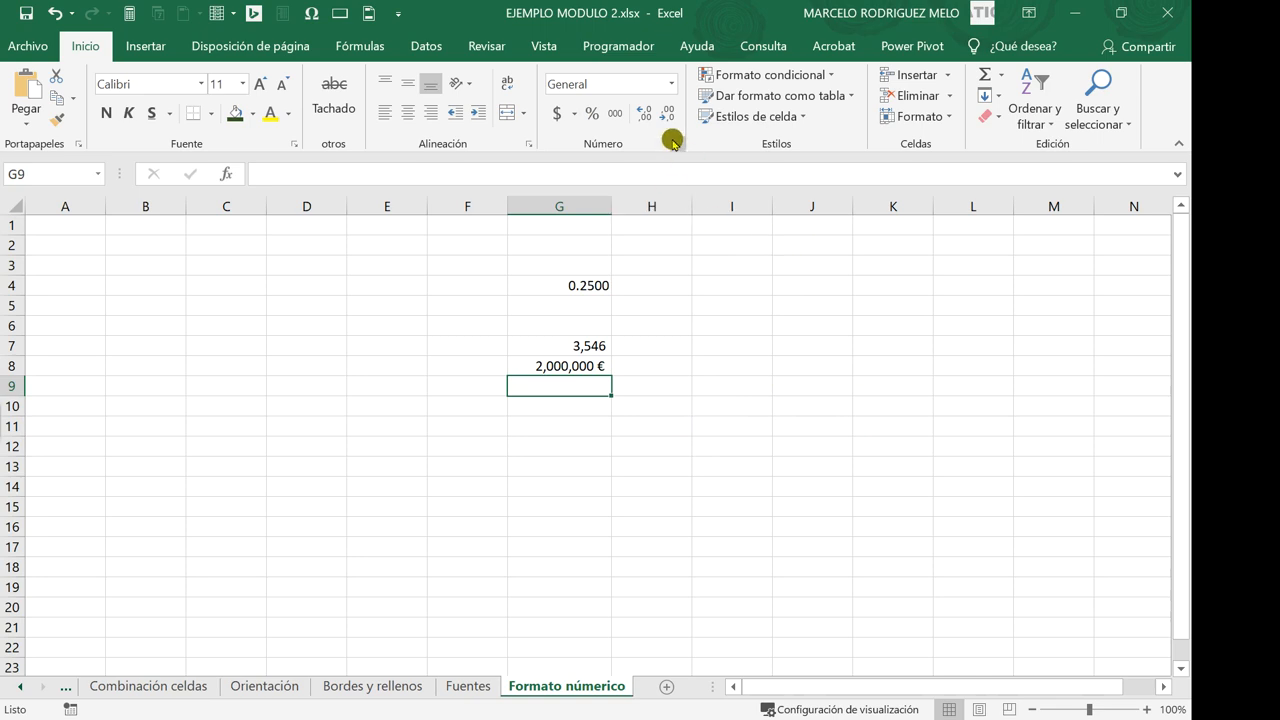
left_click(675, 392)
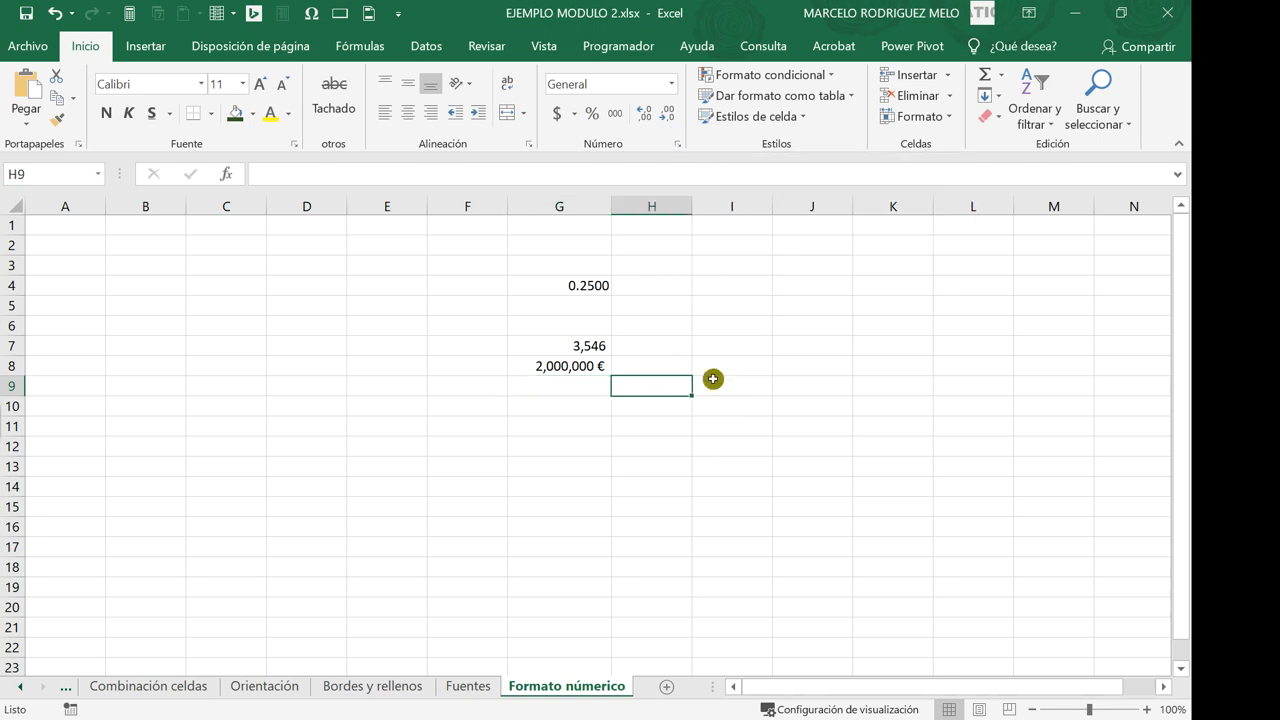
Enter the word texto in cell I4.
left_click(729, 284)
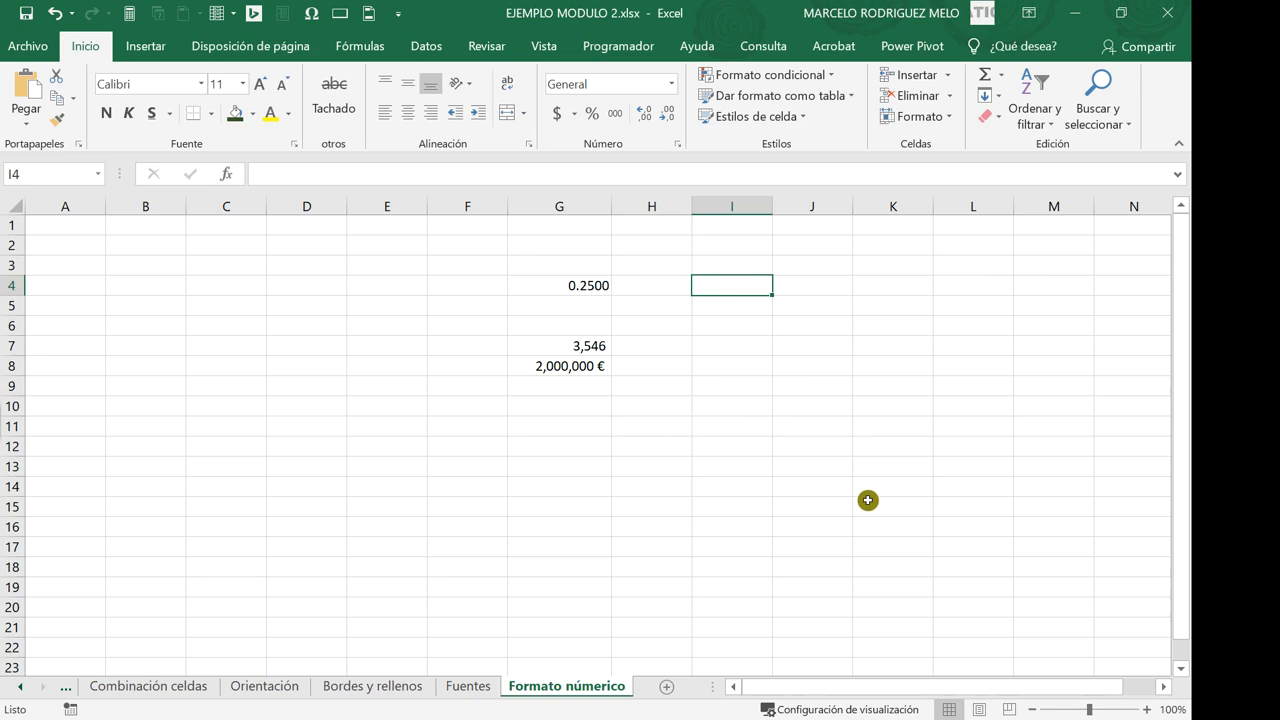
type("texto")
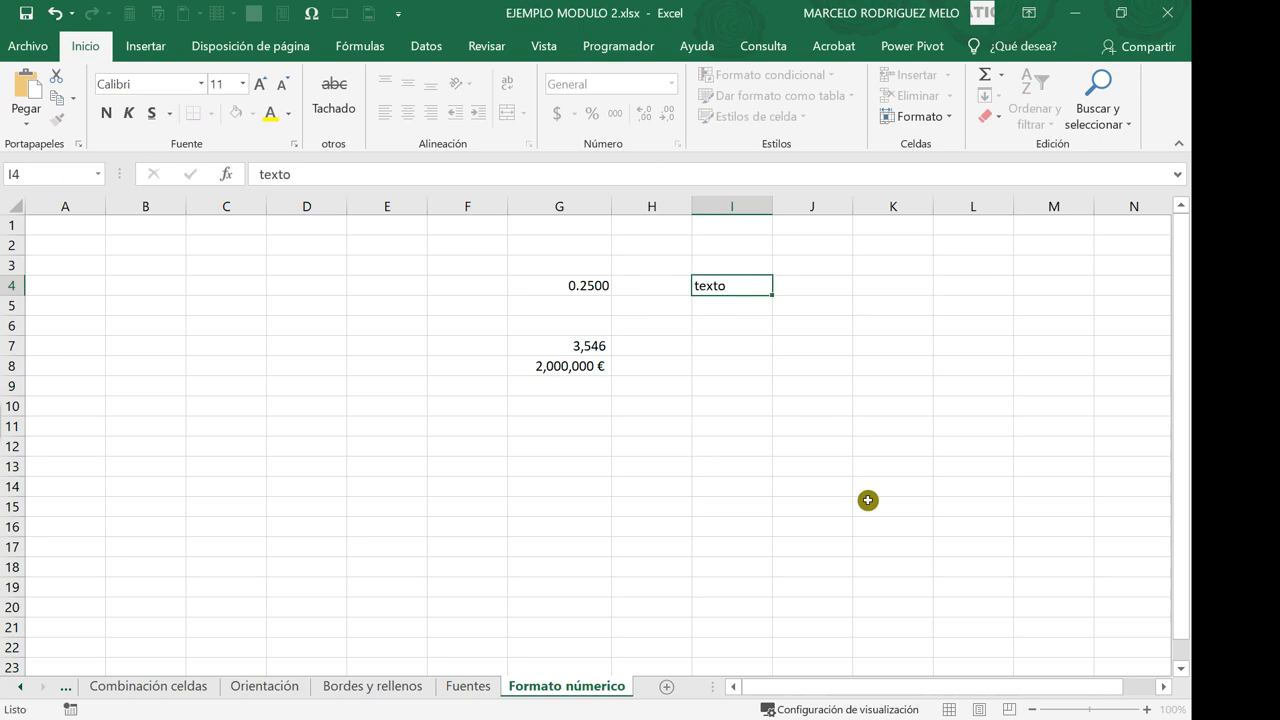
key("Return")
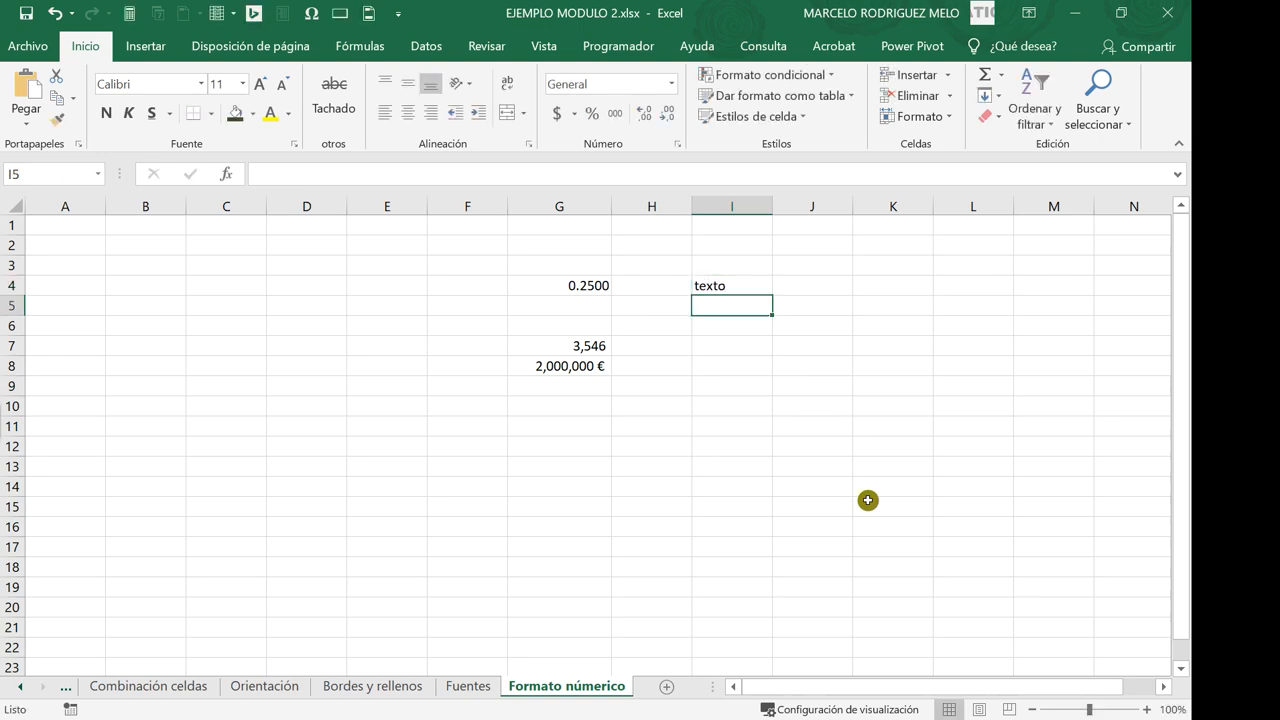
Apply the Número format to cell I4, which contains the word texto.
left_click(728, 285)
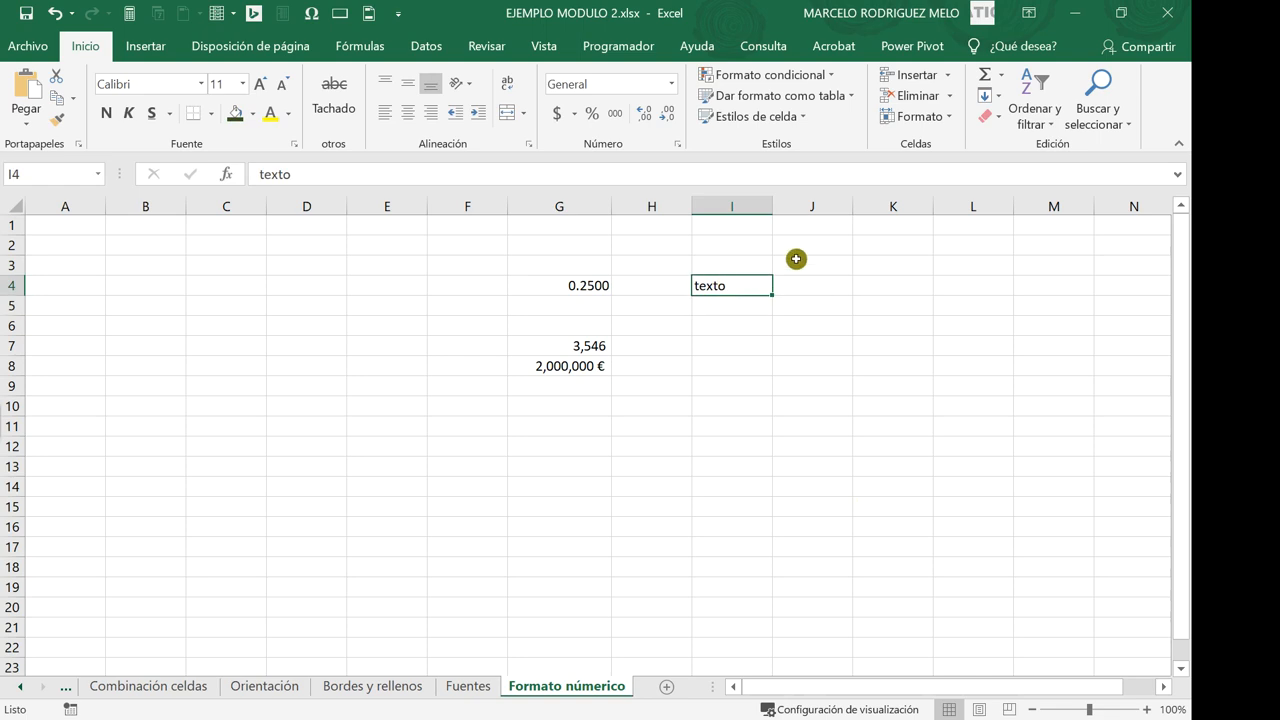
left_click(673, 85)
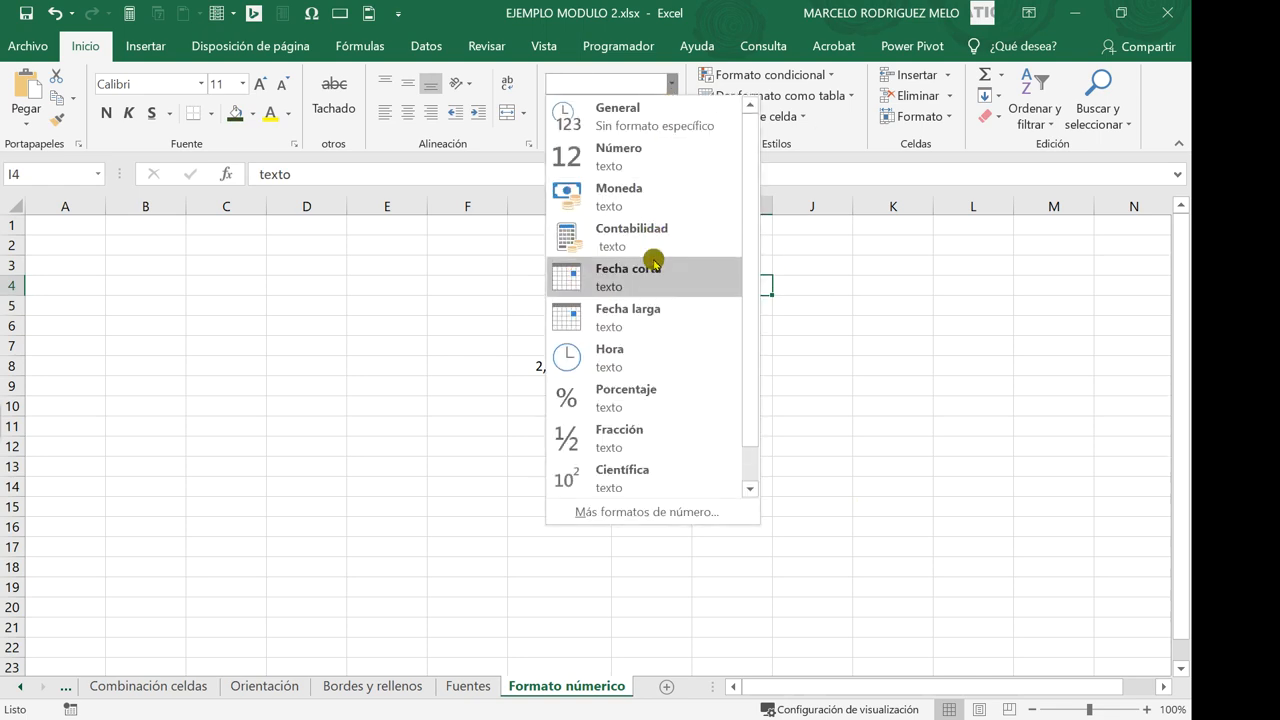
left_click(660, 172)
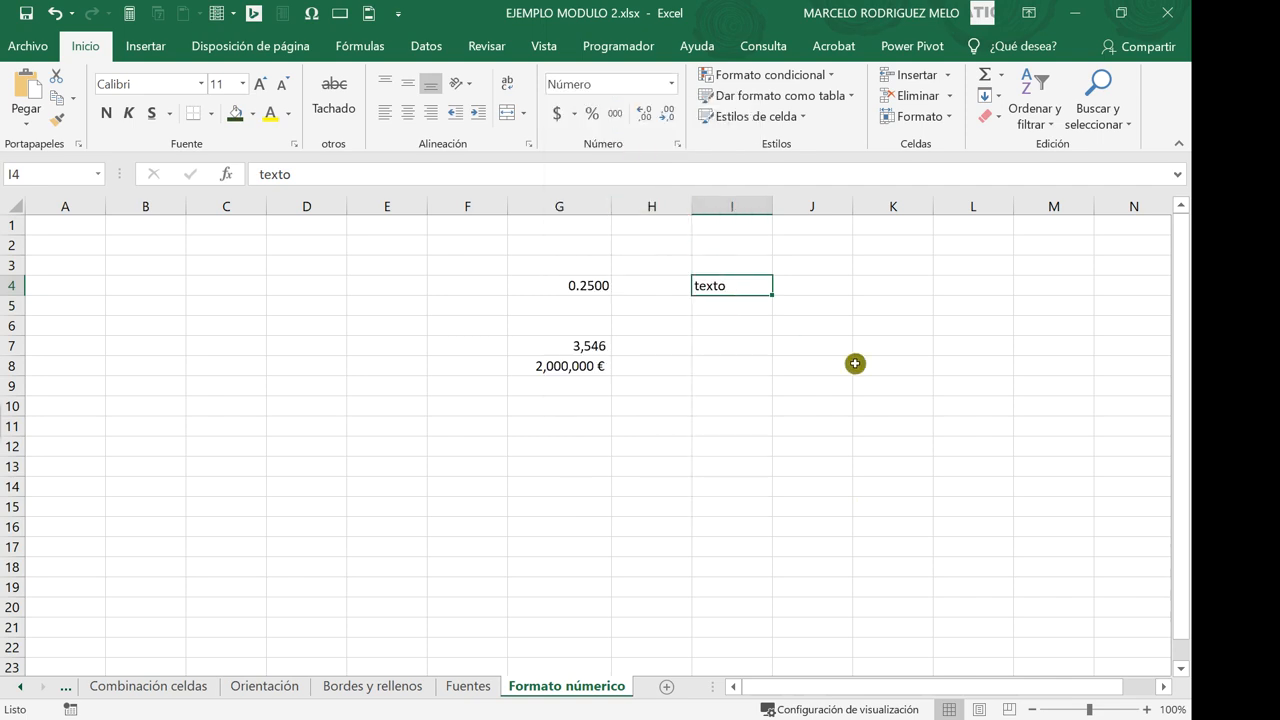
left_click(670, 87)
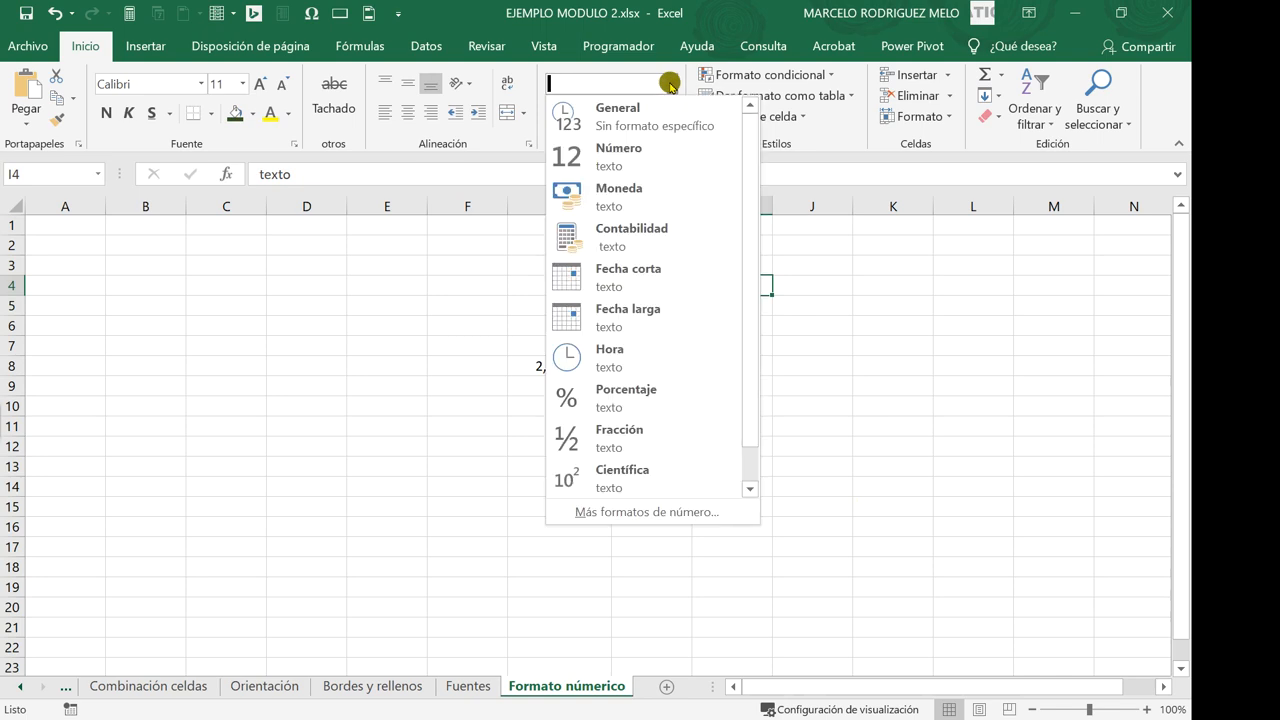
left_click(882, 368)
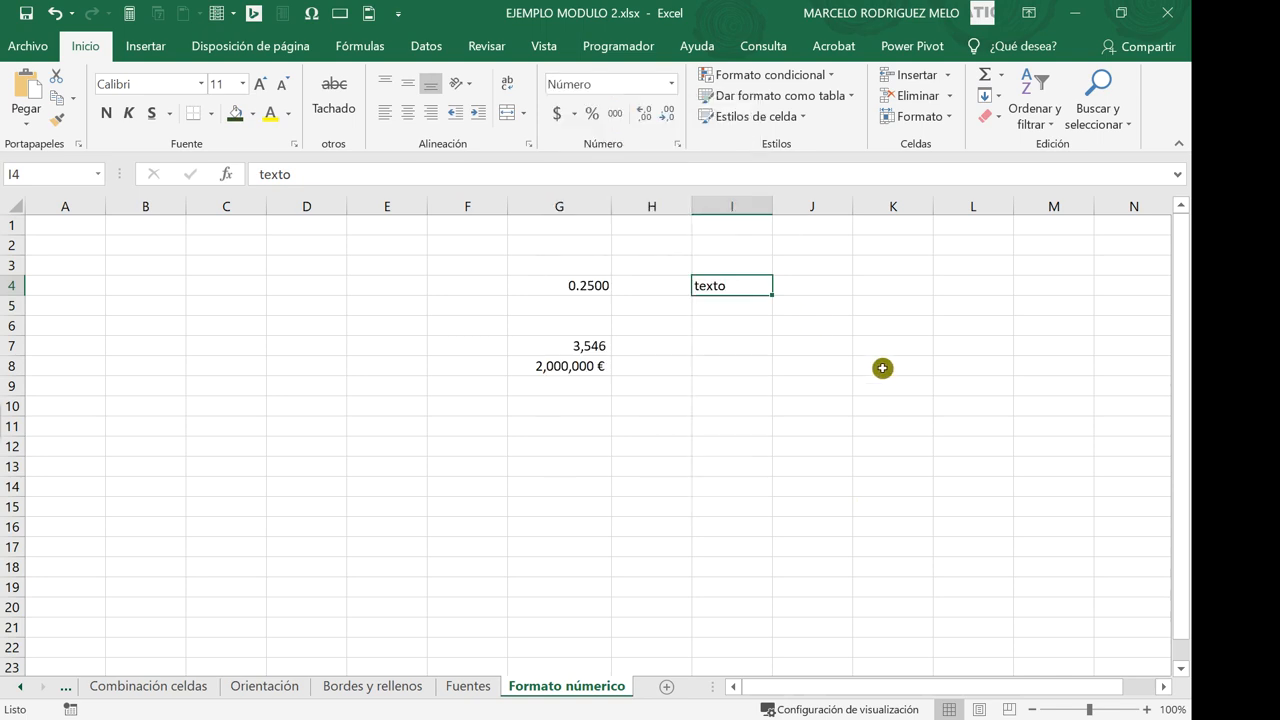
left_click(737, 346)
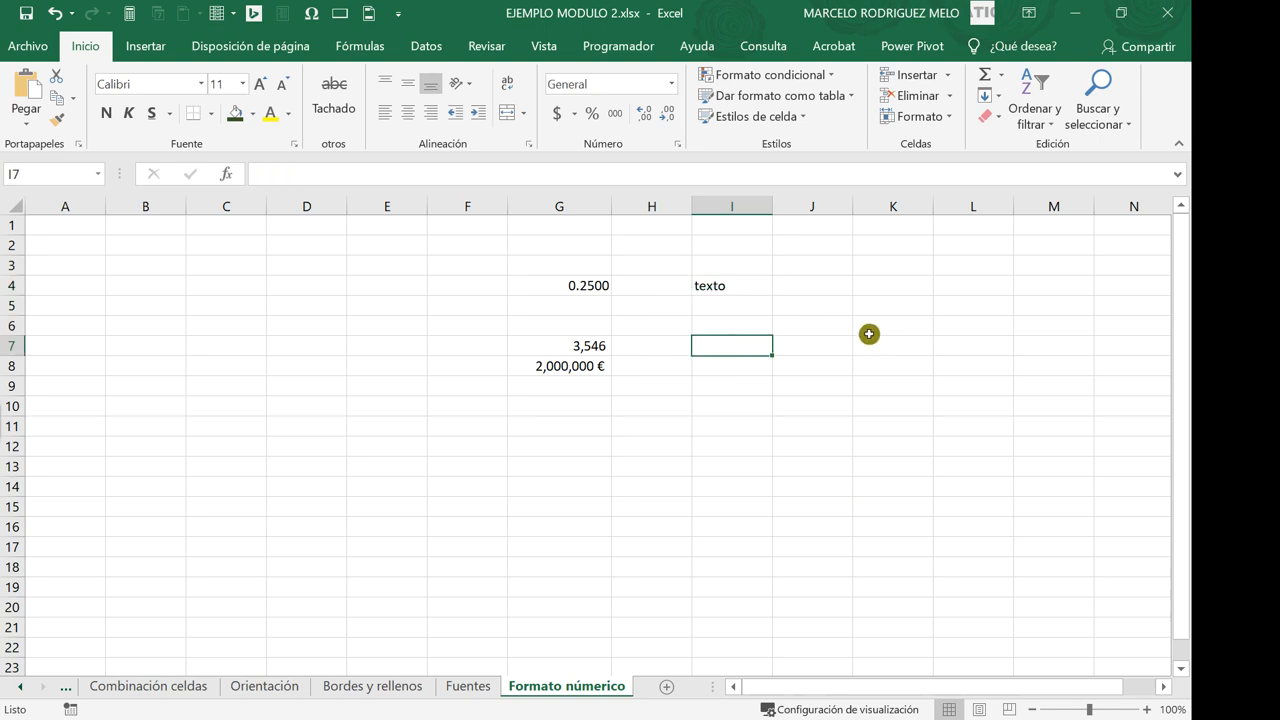
left_click(720, 286)
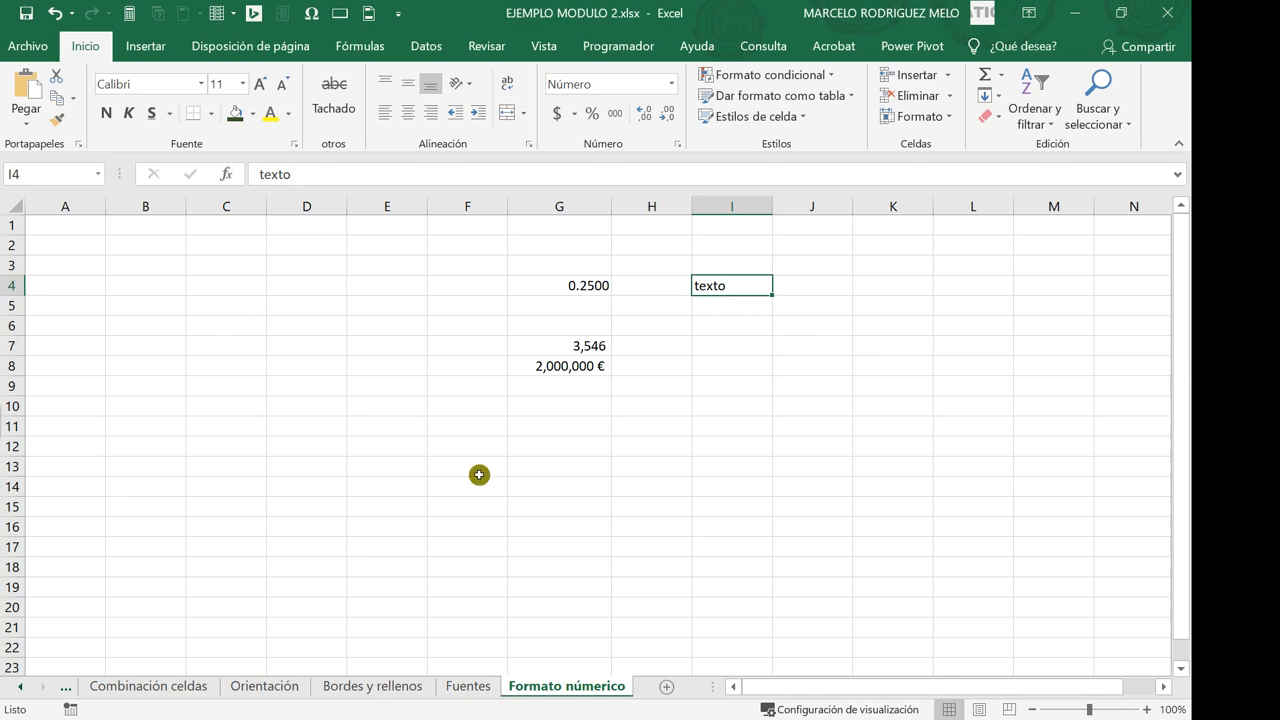
left_click(712, 363)
left_click(884, 372)
left_click(732, 466)
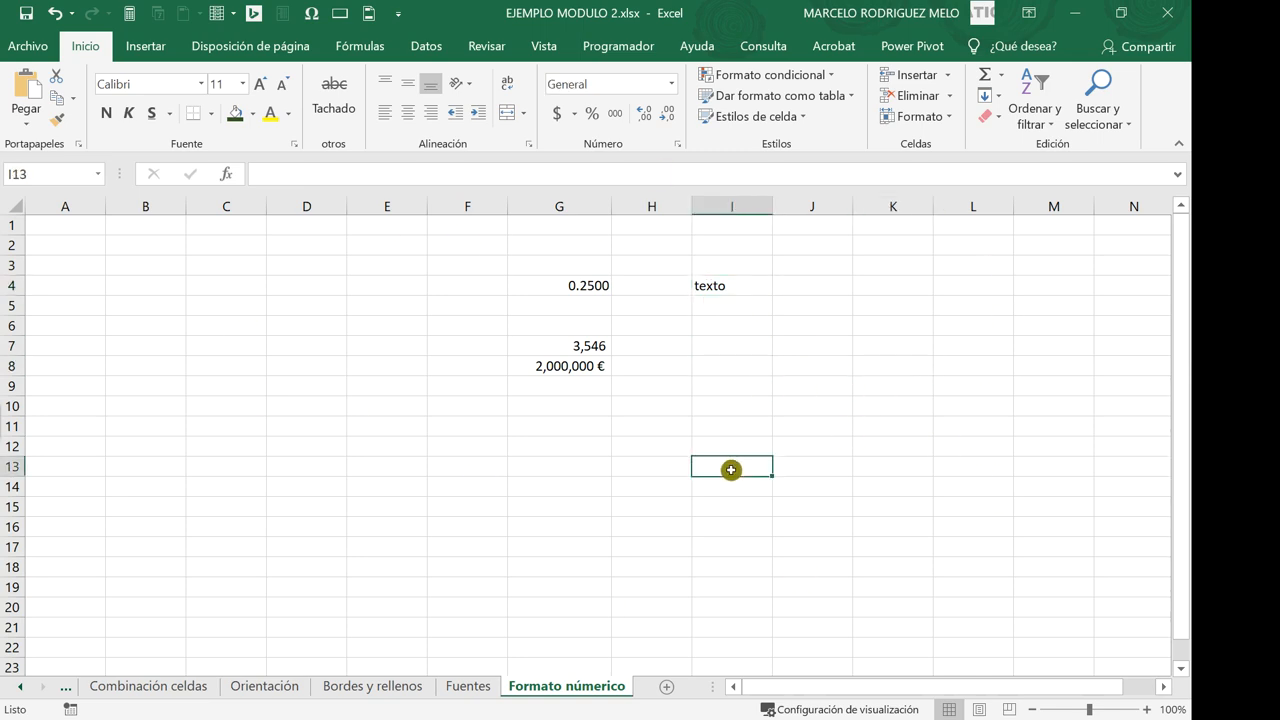
left_click(740, 366)
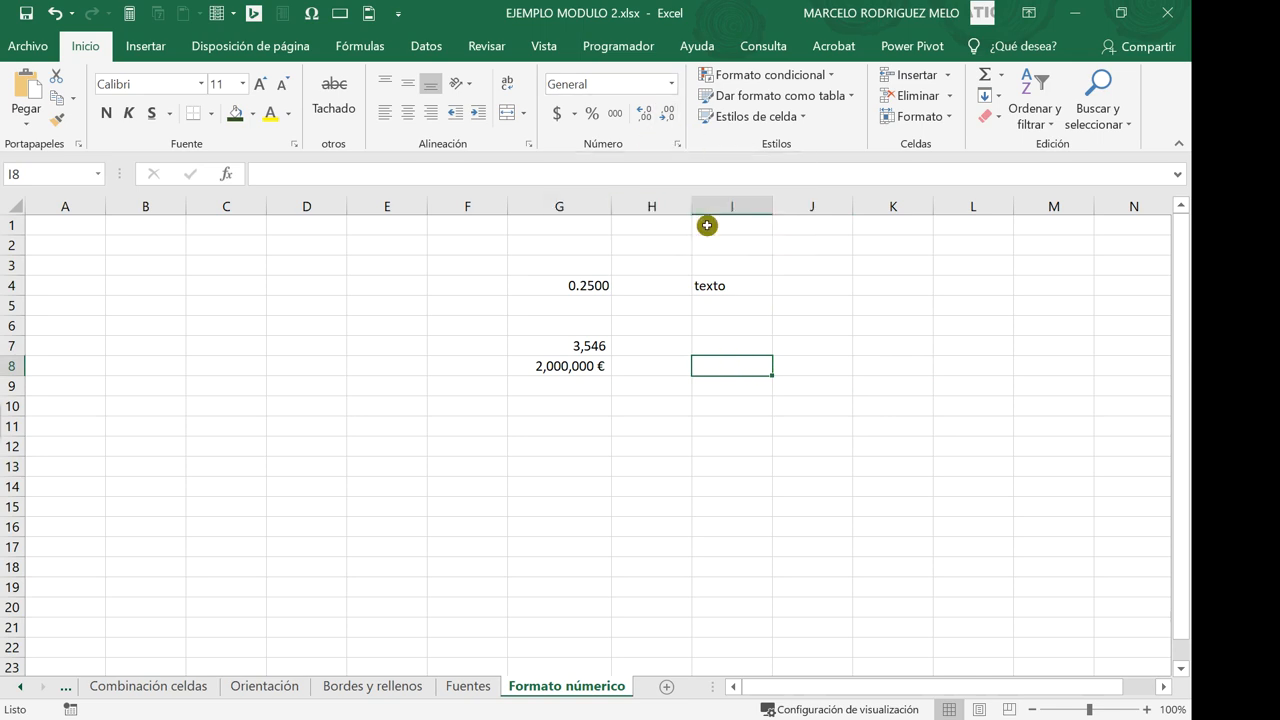
Fill the empty cells I7:I8 with the standard yellow color.
left_click_drag(714, 343, 716, 361)
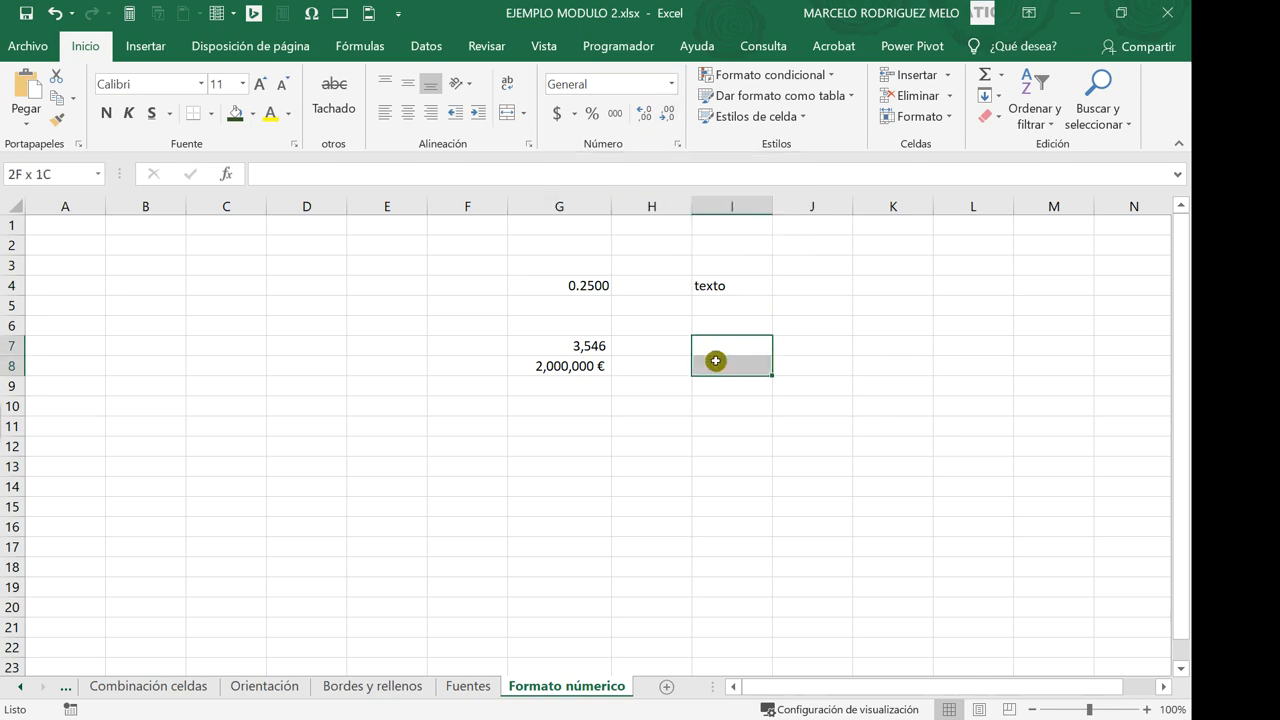
left_click(250, 115)
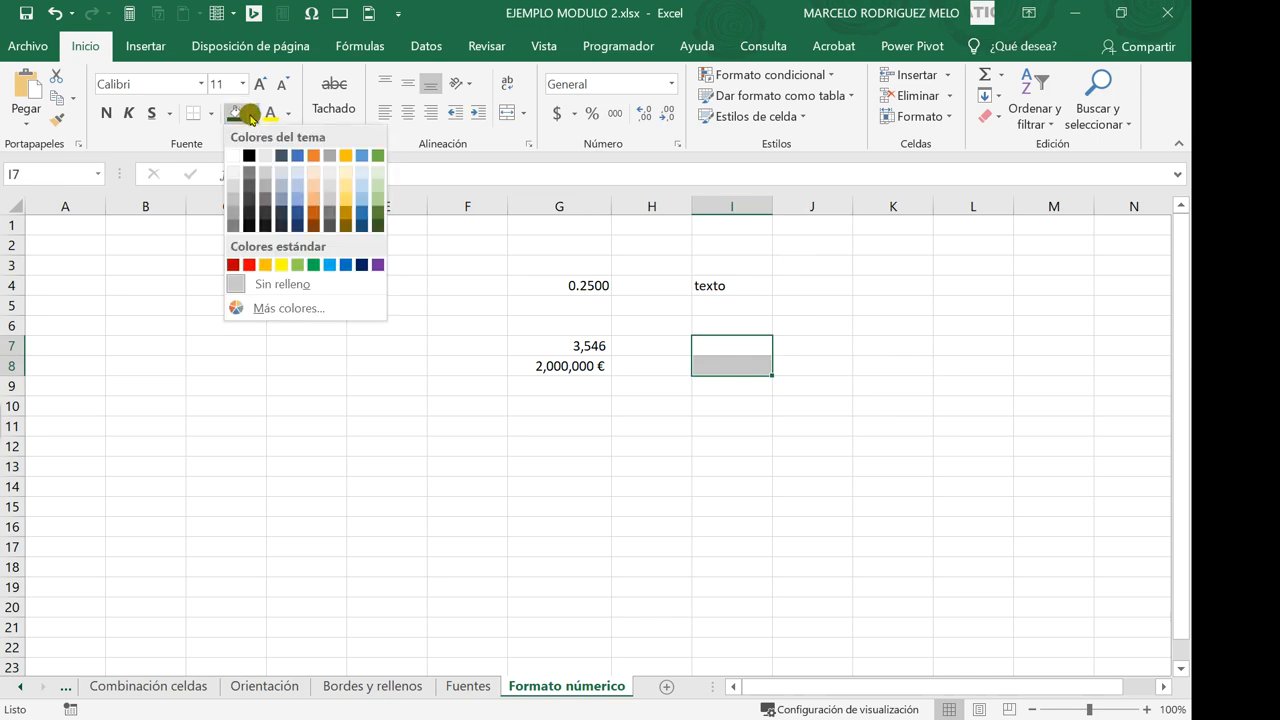
left_click(291, 257)
left_click(800, 382)
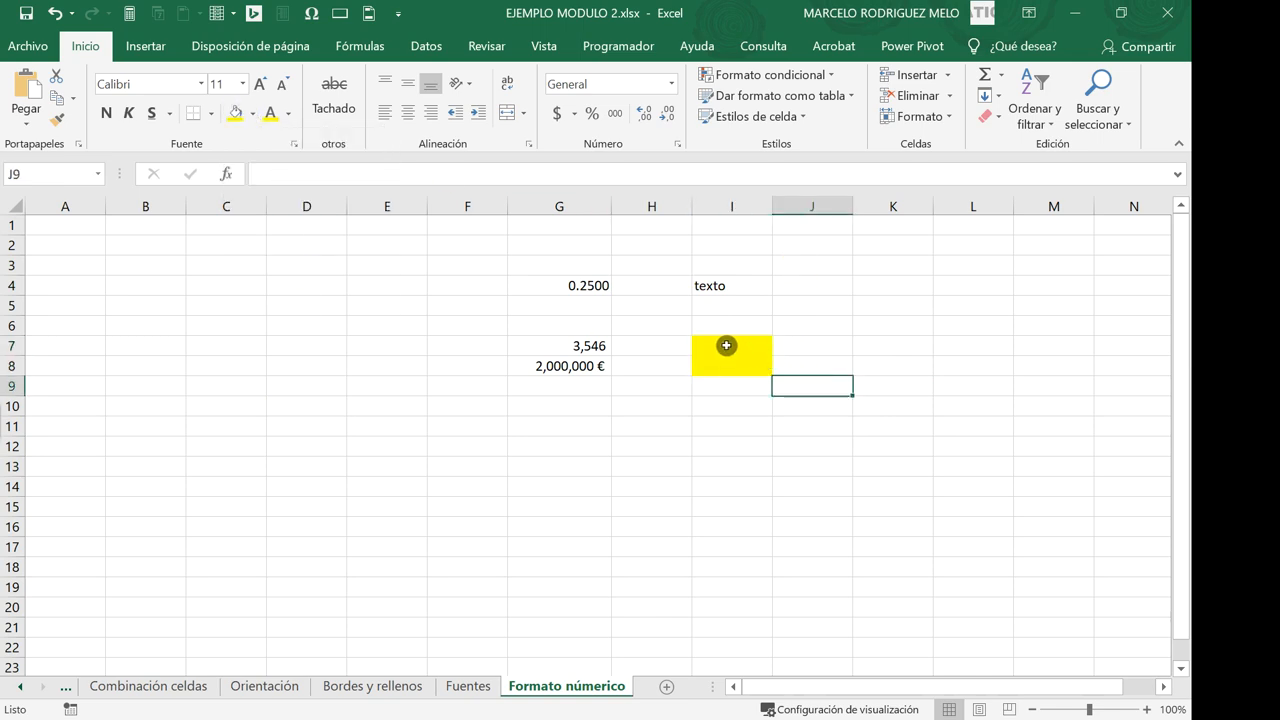
Apply the Fecha corta format to the yellow cells I7:I8.
left_click_drag(725, 345, 731, 361)
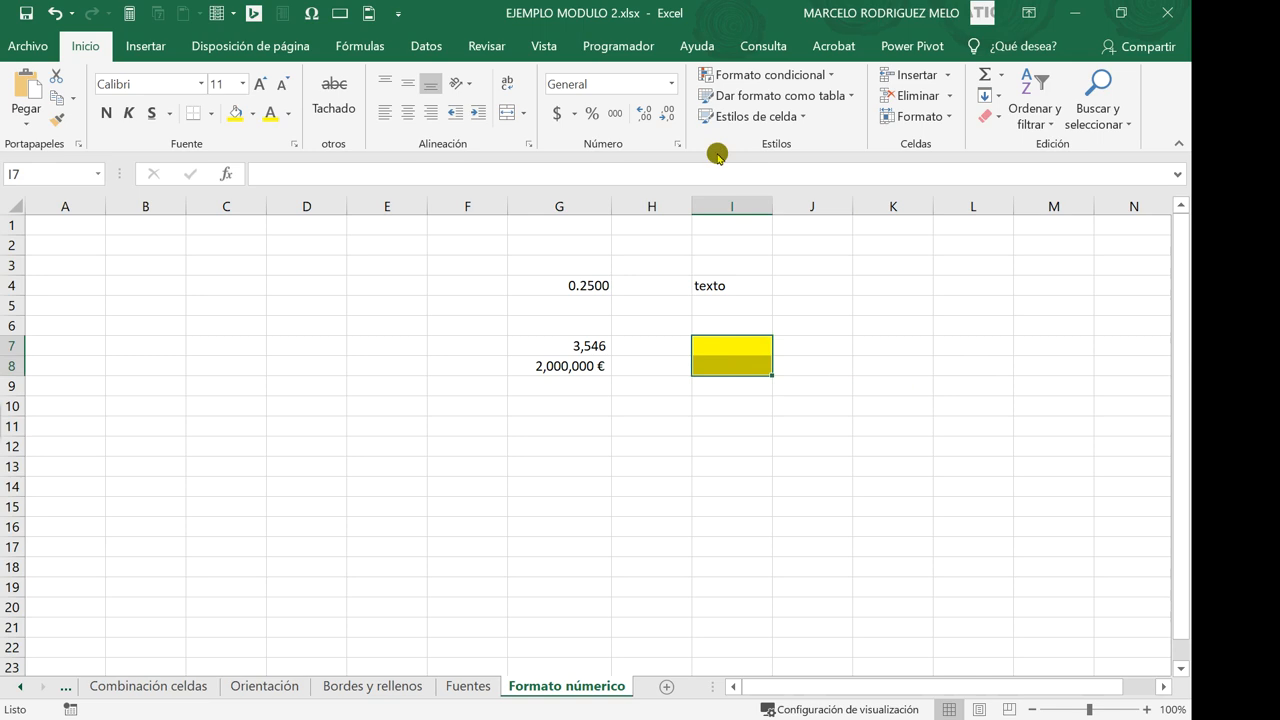
left_click(668, 86)
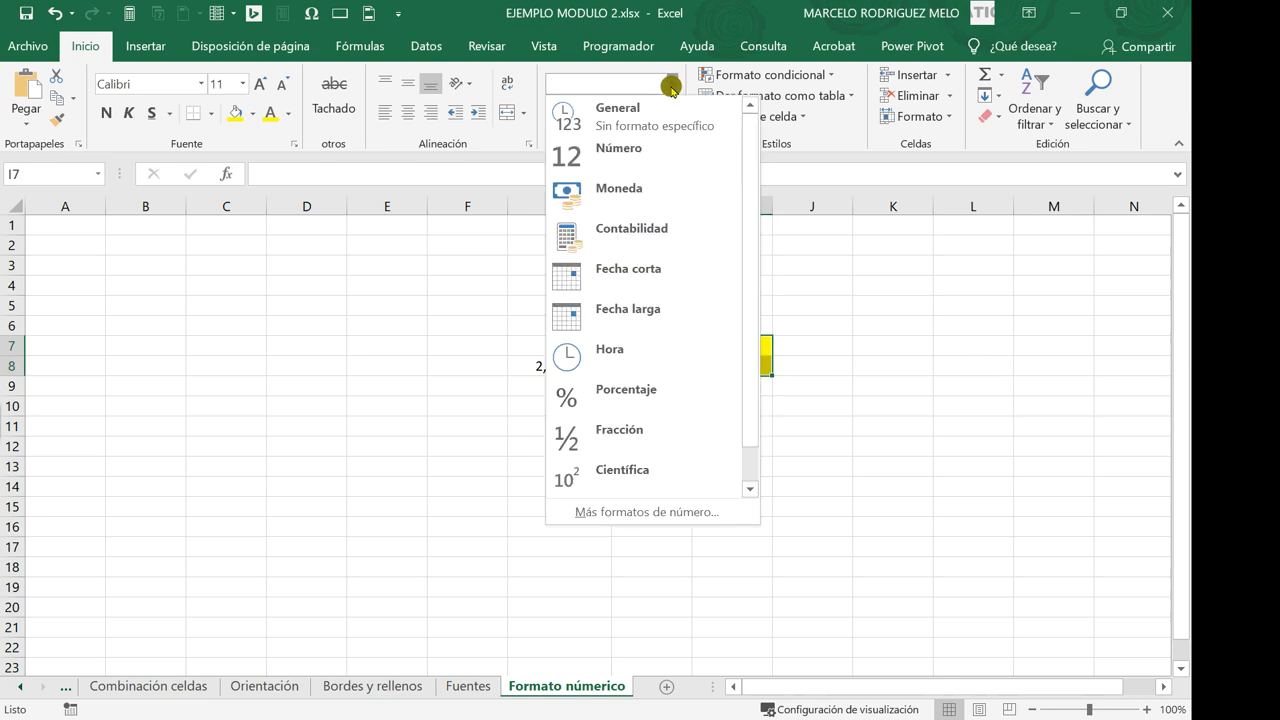
left_click(605, 280)
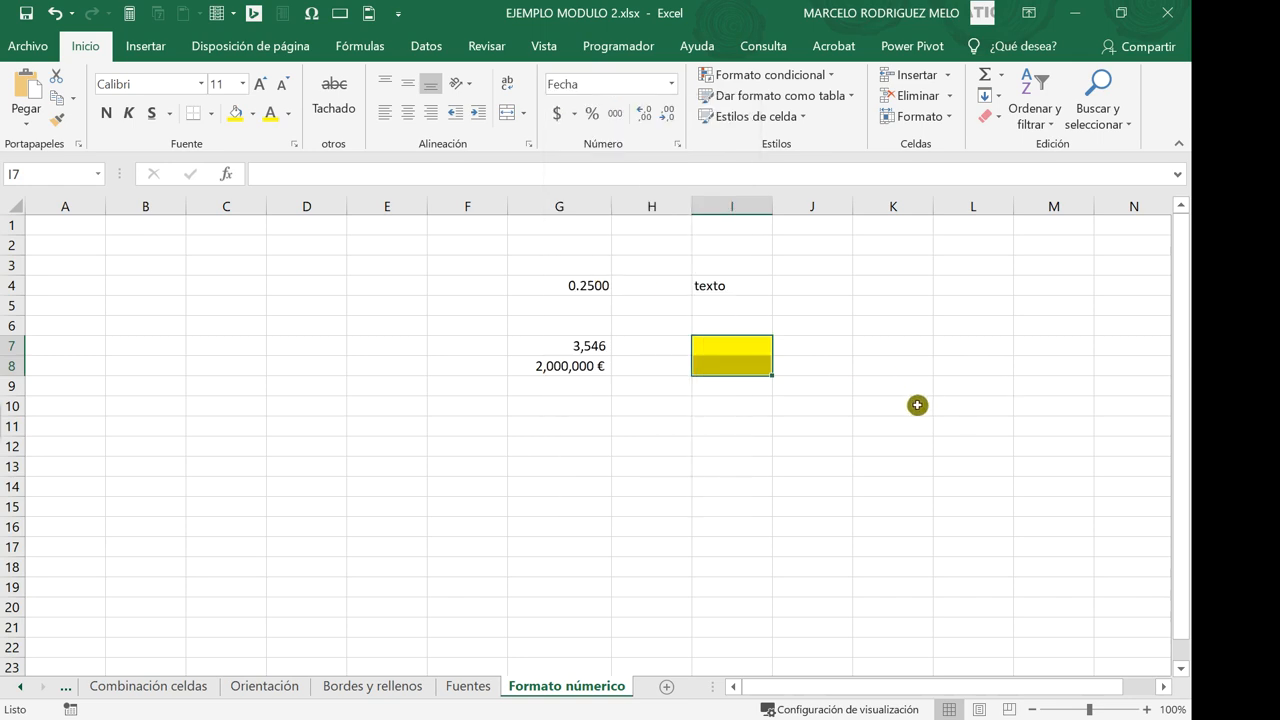
left_click(792, 371)
Enter the date 22-03-2020 in cell I7.
left_click(731, 348)
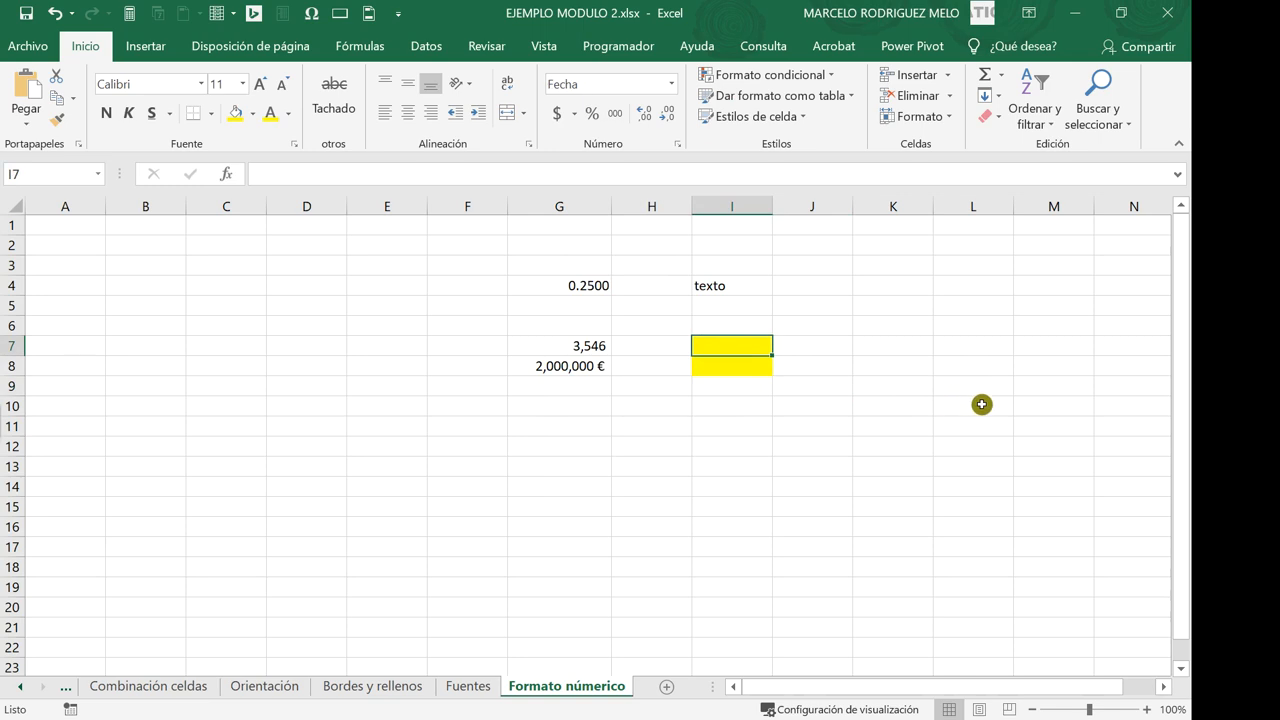
type("22")
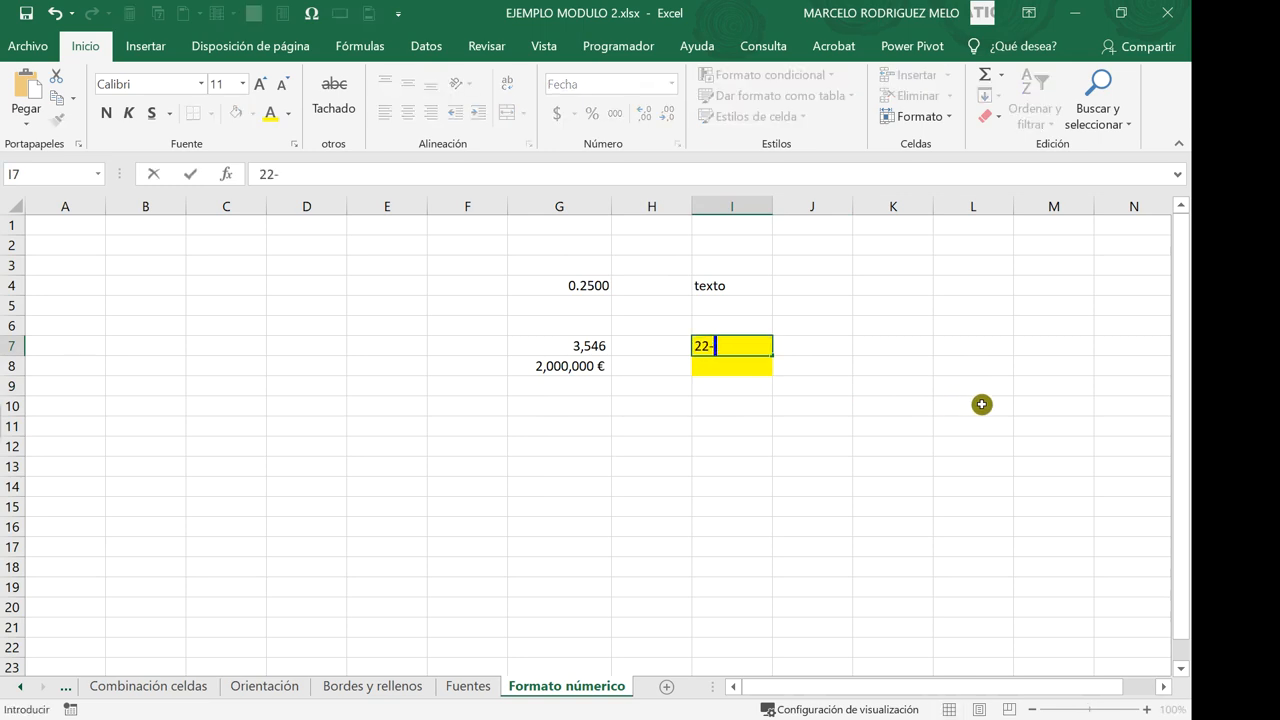
type("-03-2020")
key("Return")
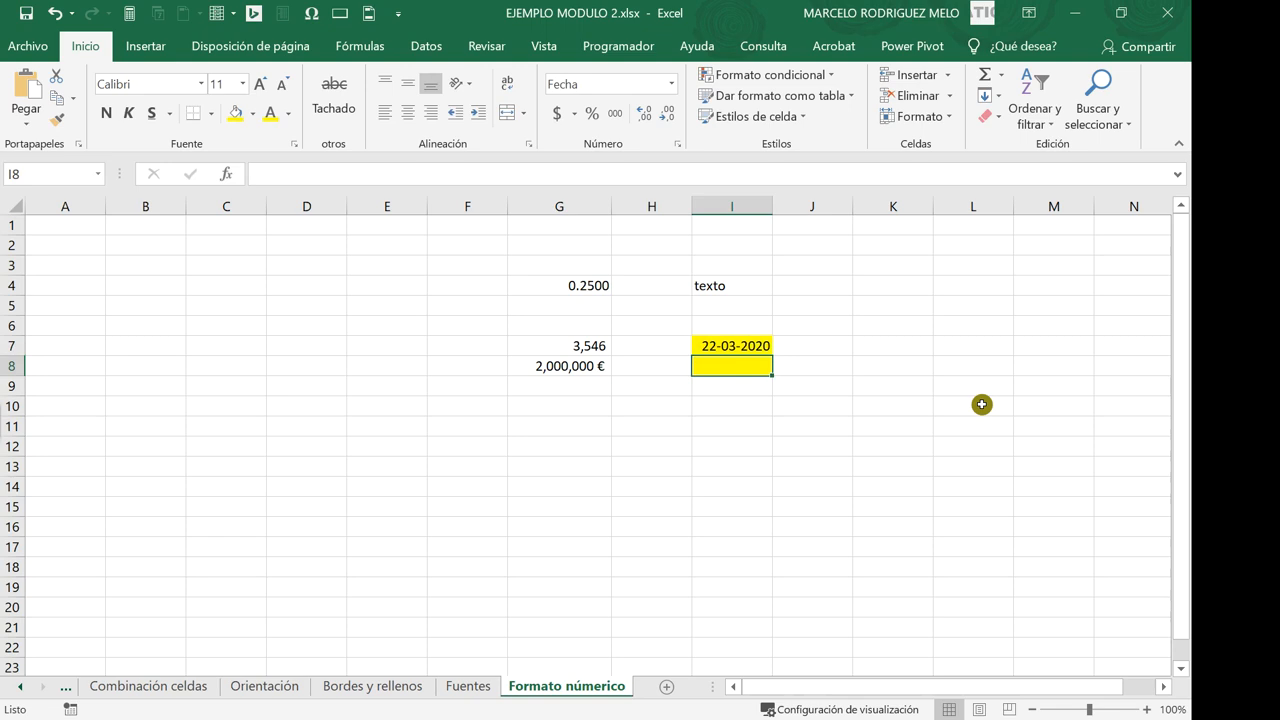
Switch the date in cell I7 to the Número format and back to Fecha corta.
left_click(740, 346)
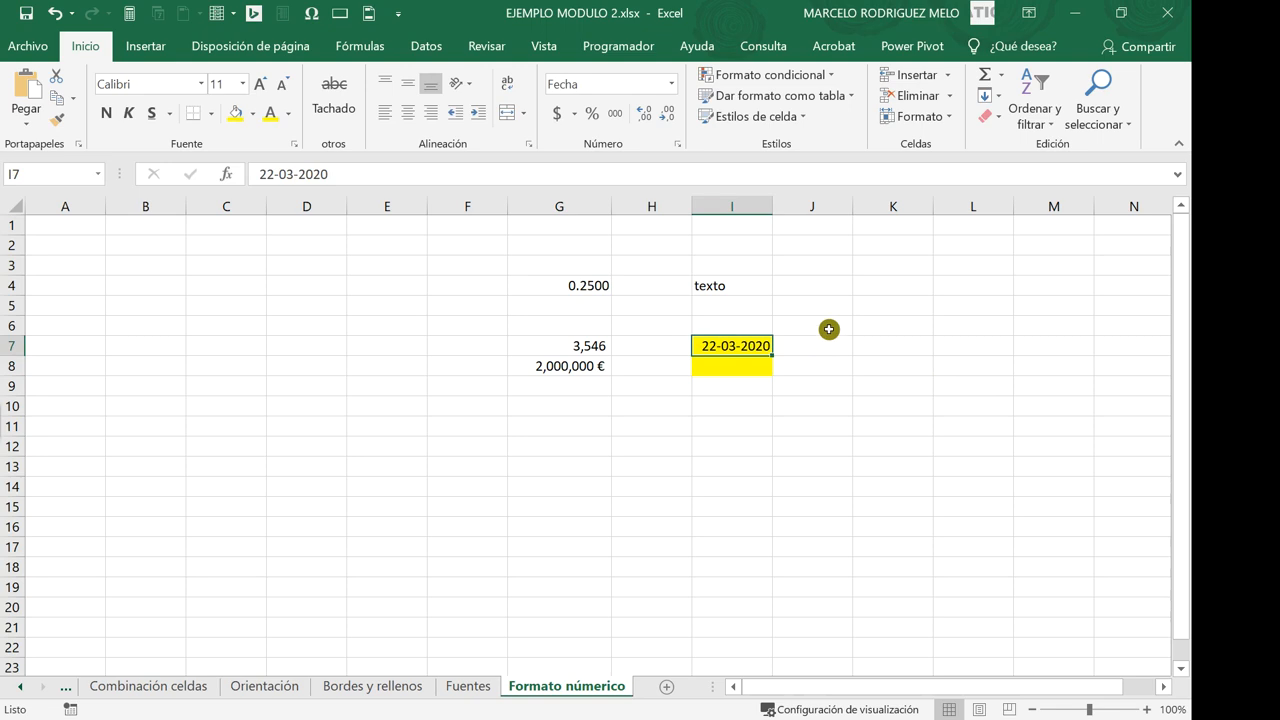
left_click(671, 82)
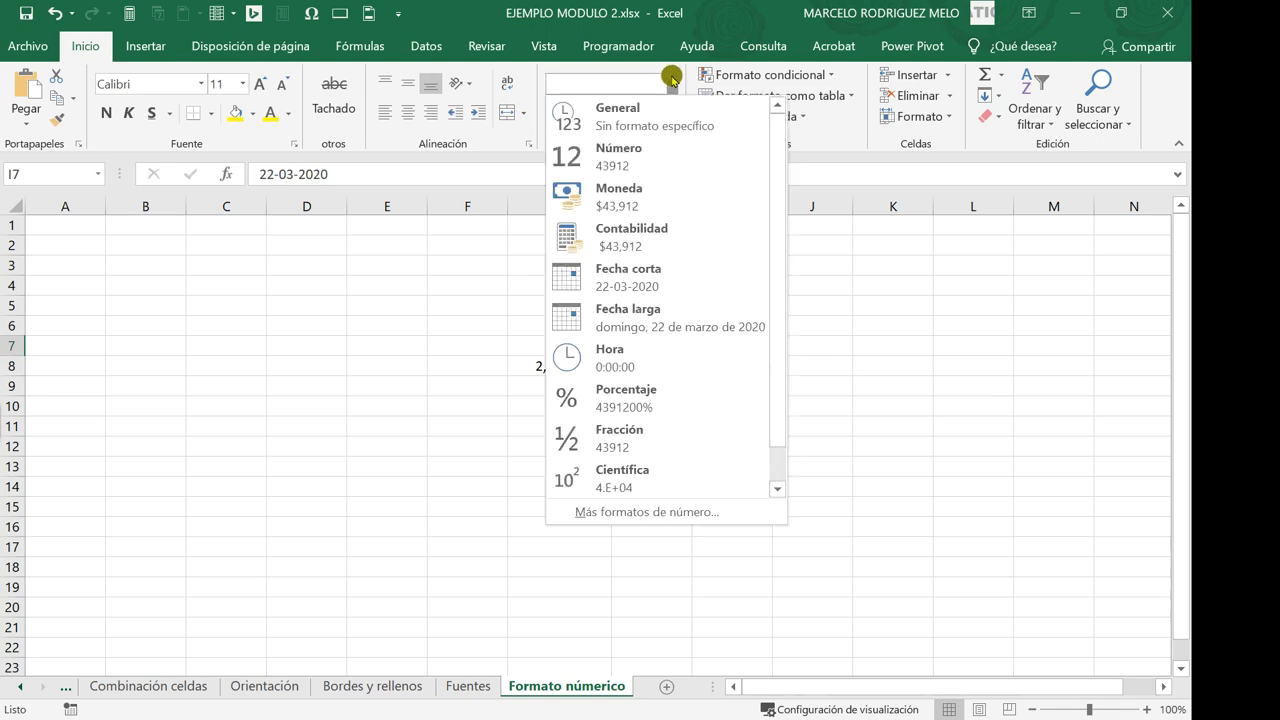
left_click(620, 158)
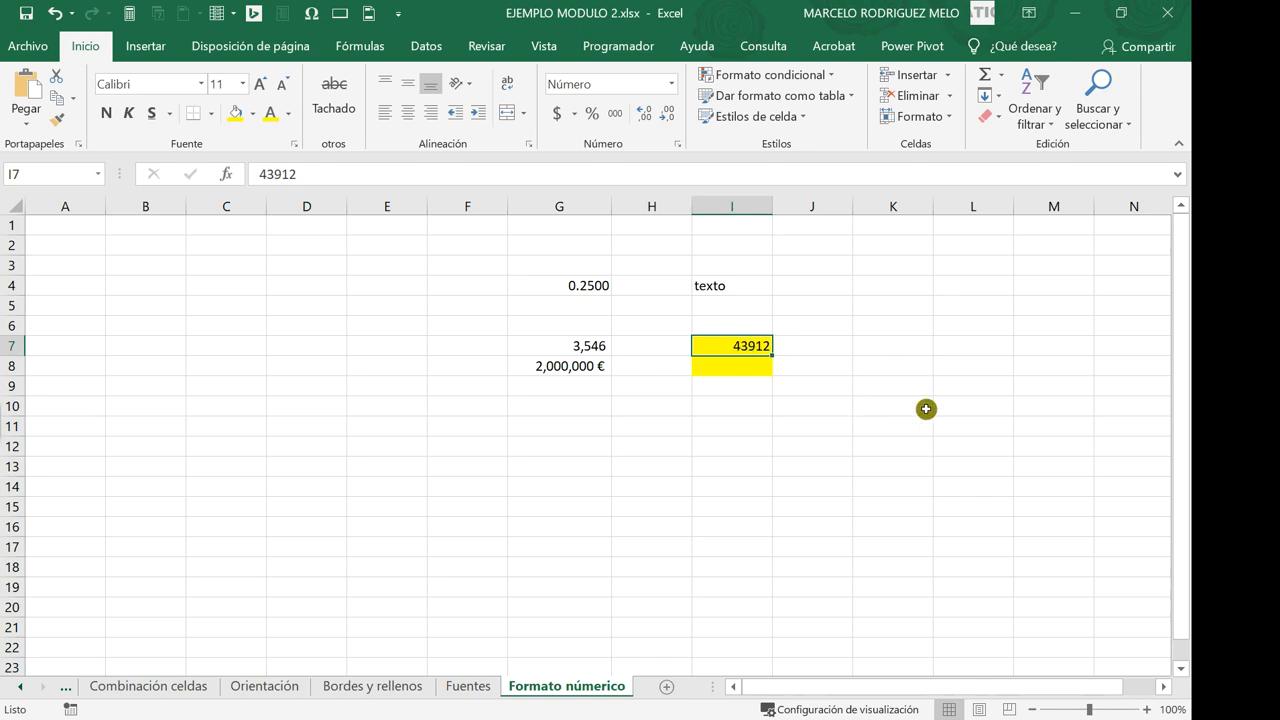
left_click(669, 83)
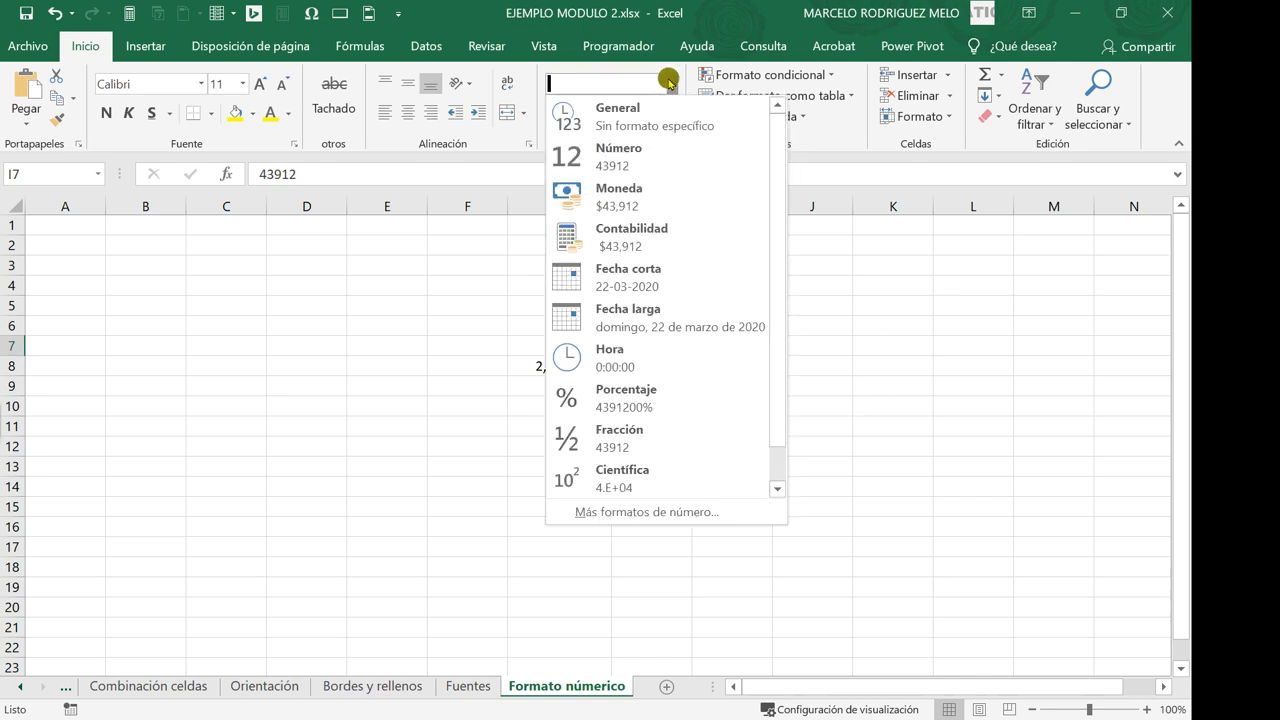
left_click(635, 272)
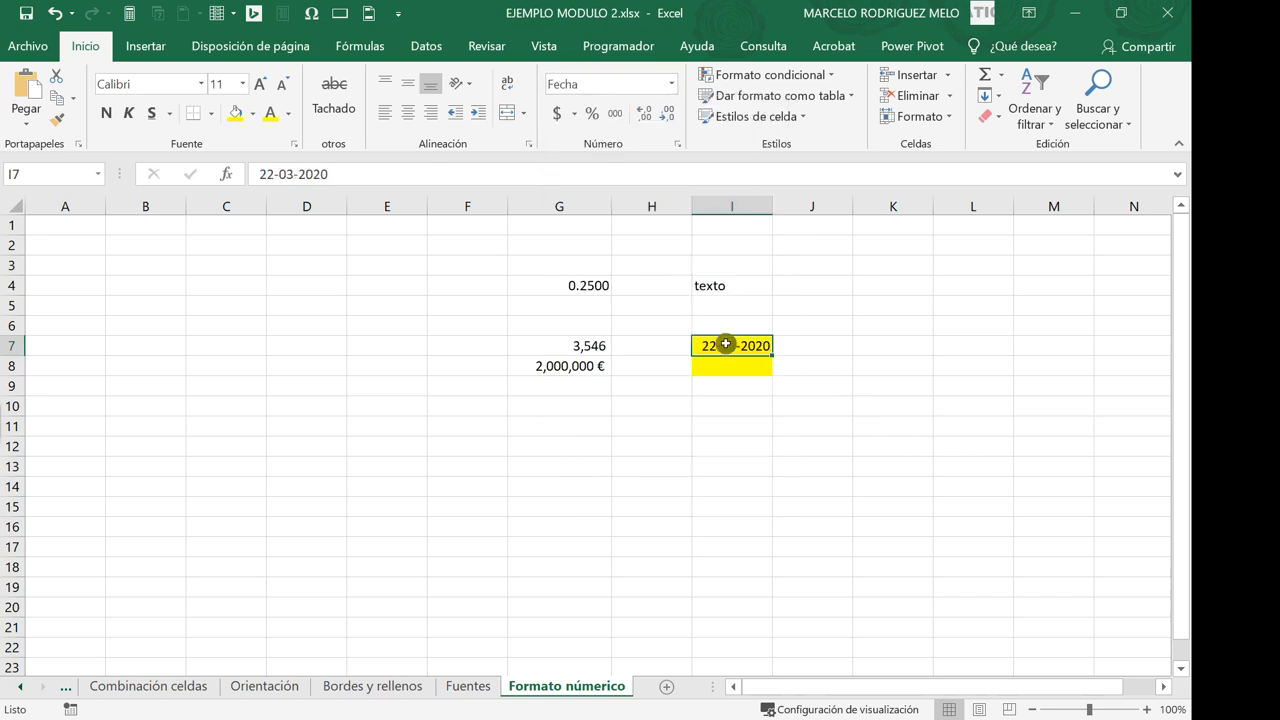
Apply the Fecha larga format to the date in cell I7.
left_click(671, 84)
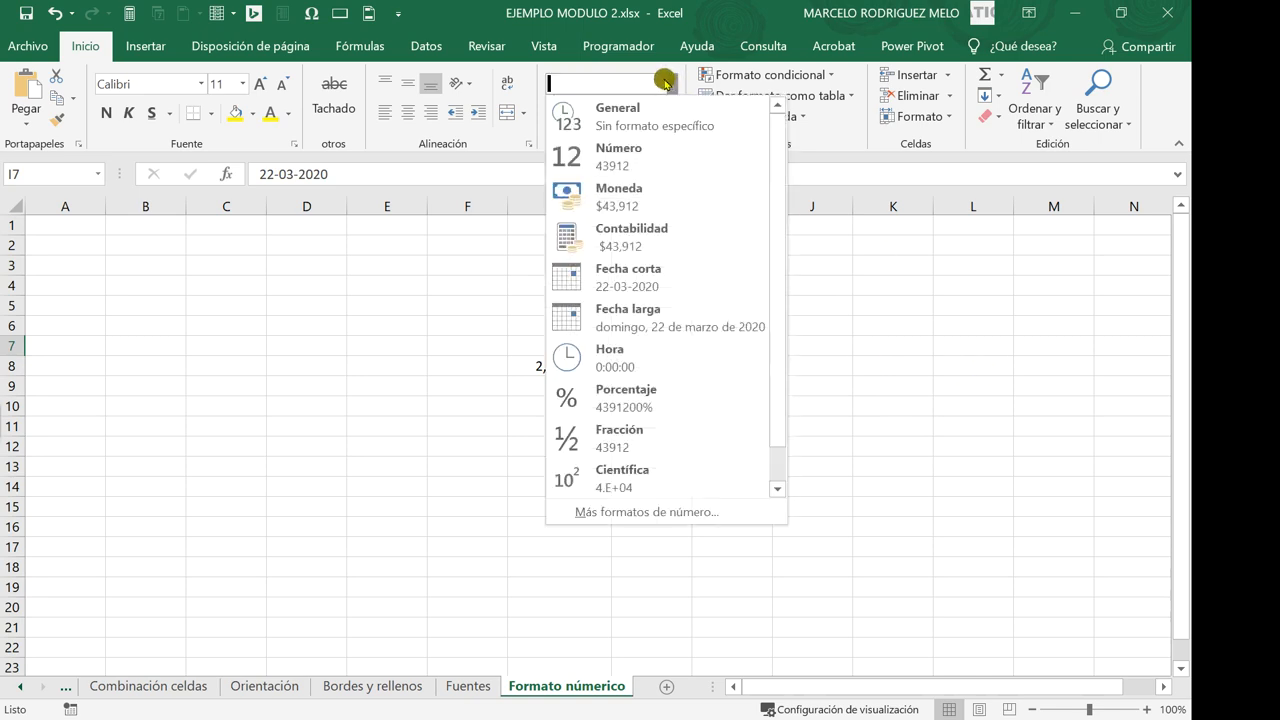
left_click(662, 314)
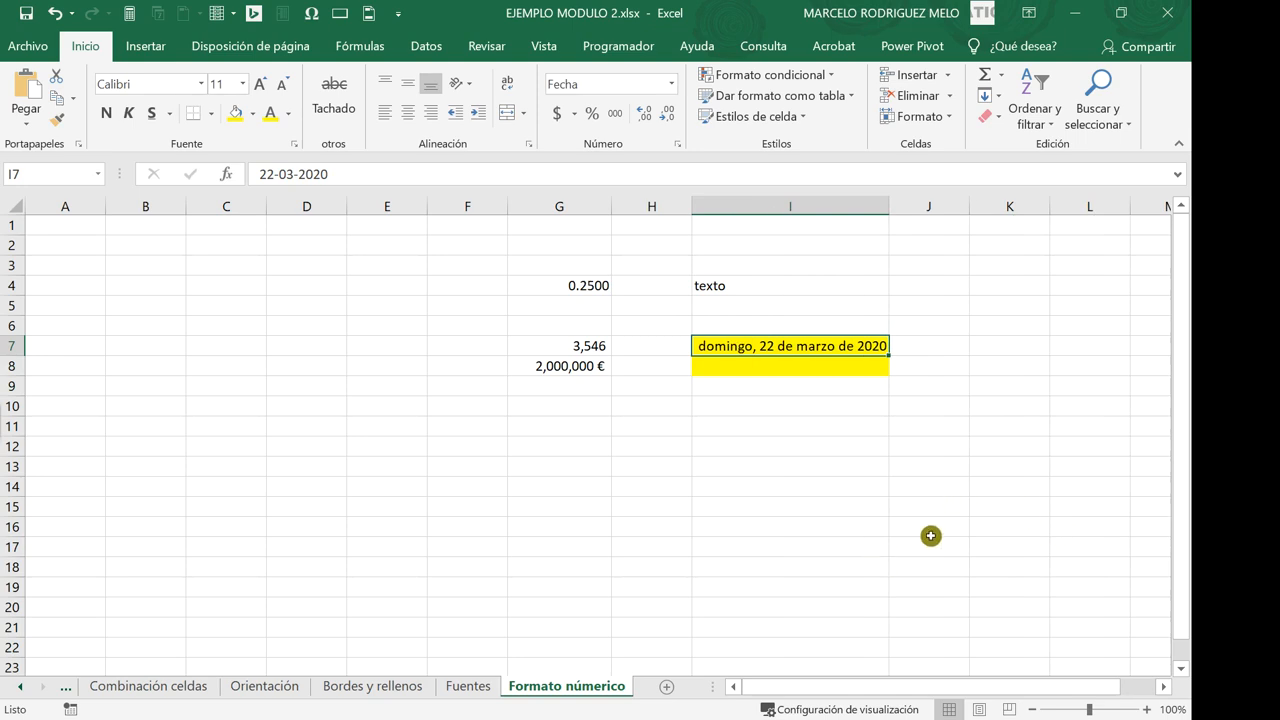